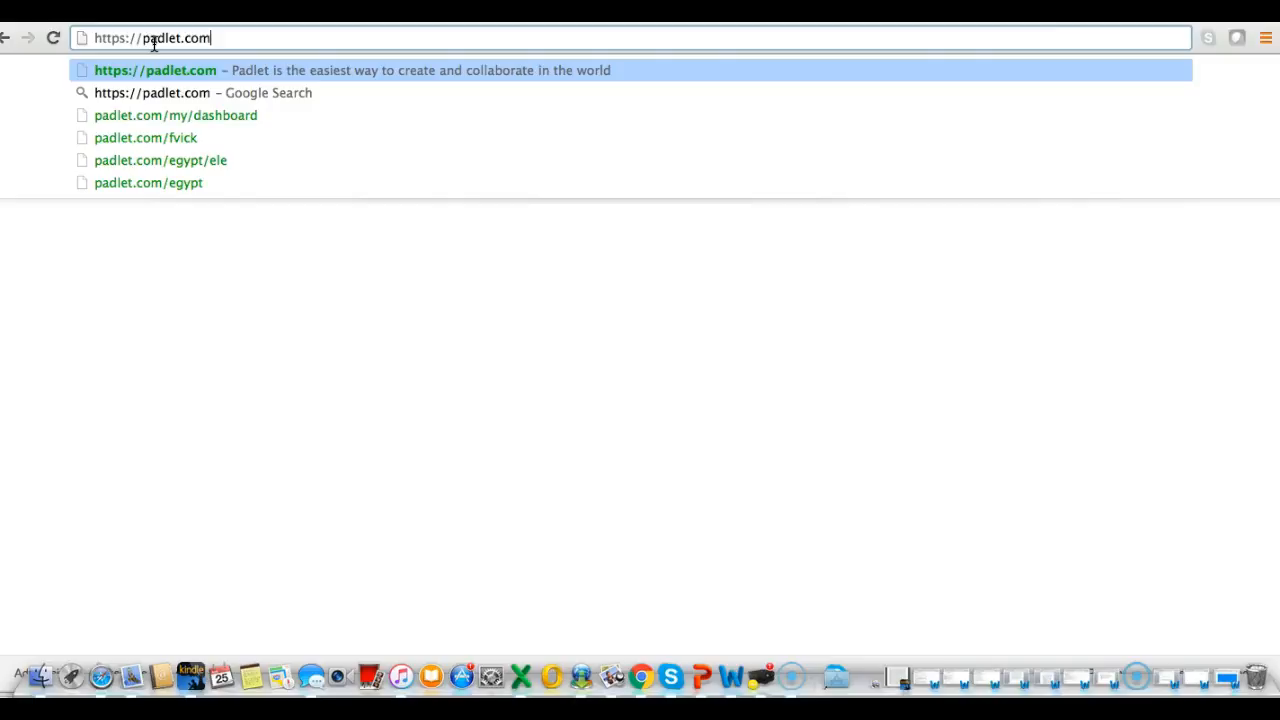
Step: Load the padlet.com home page and open its sign-up form
key("Return")
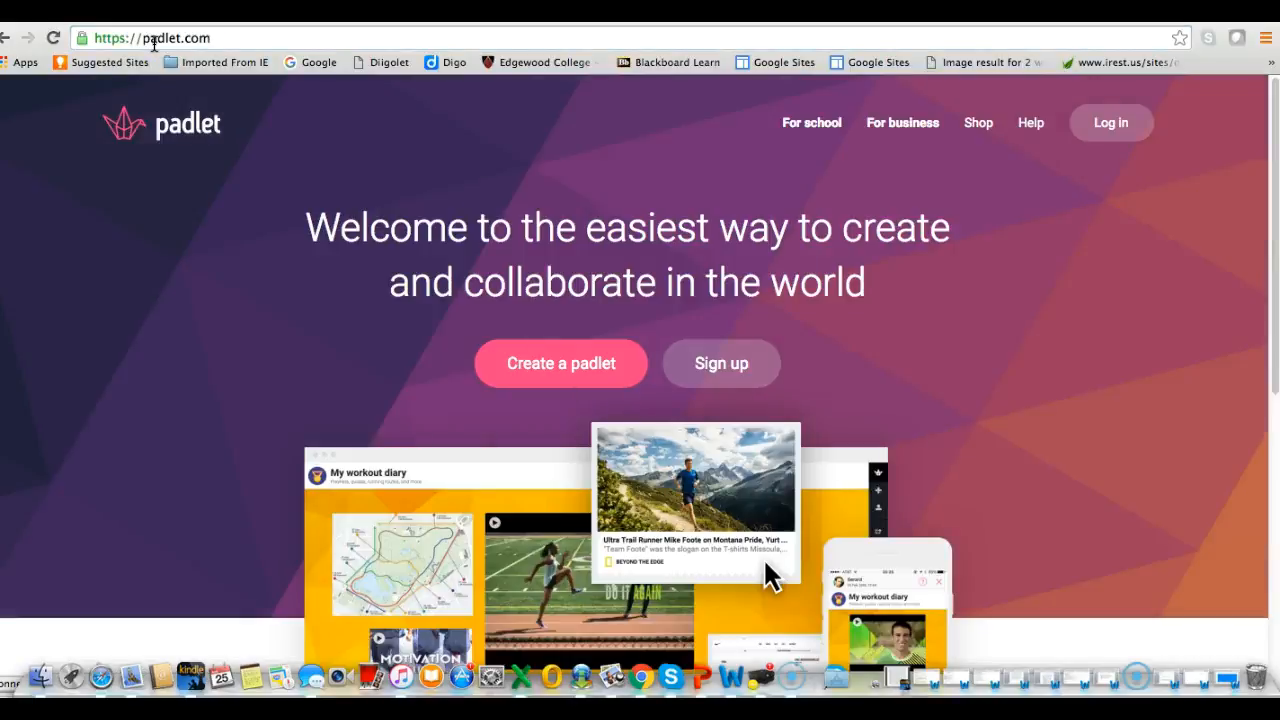
left_click(460, 172)
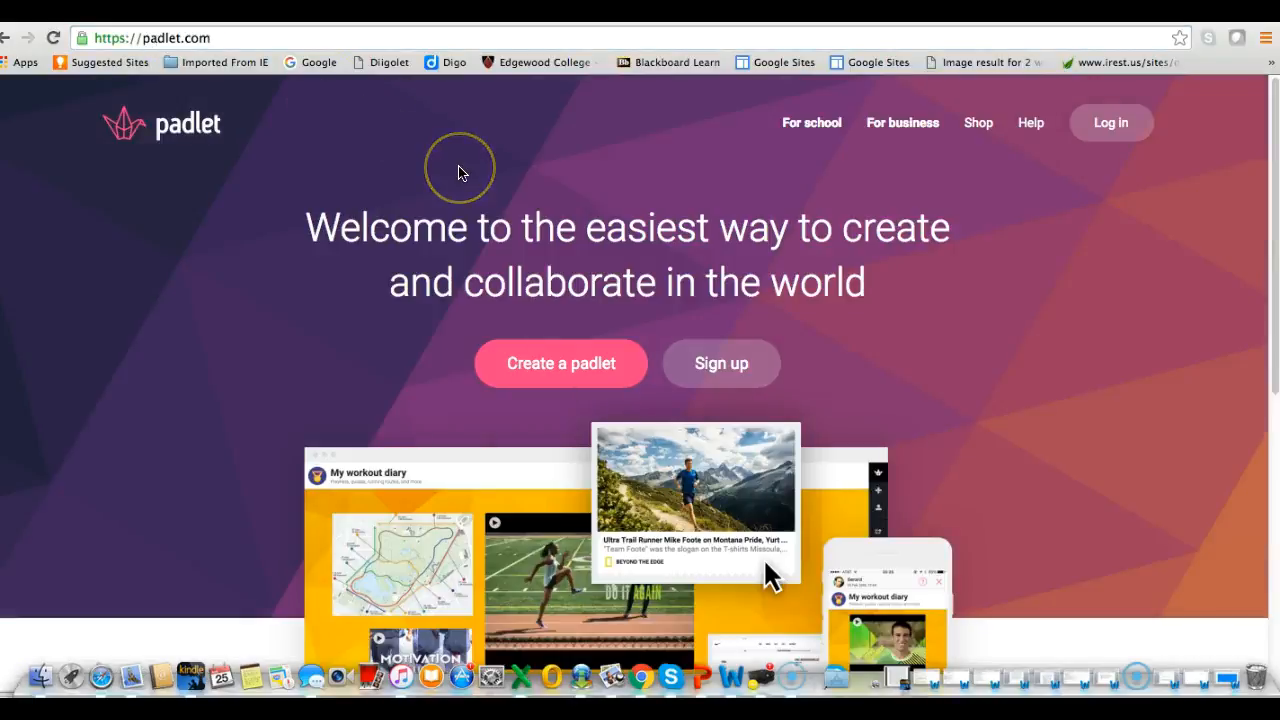
left_click(575, 229)
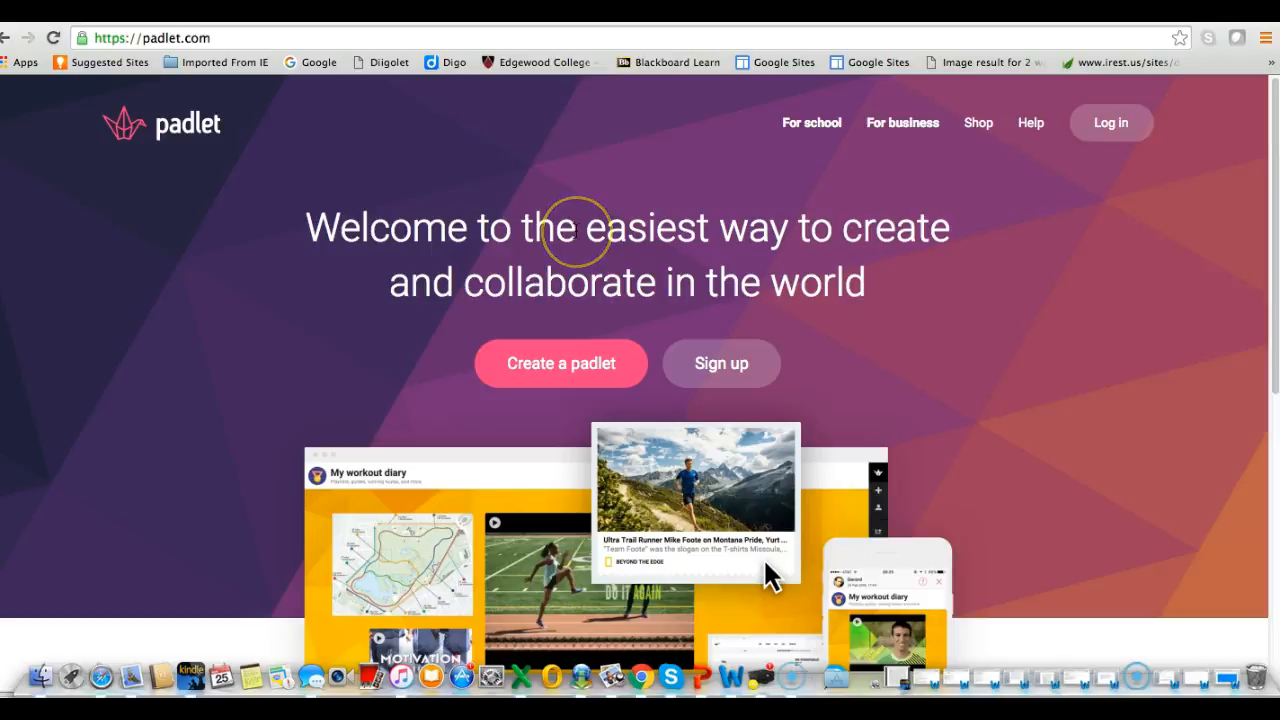
left_click(850, 304)
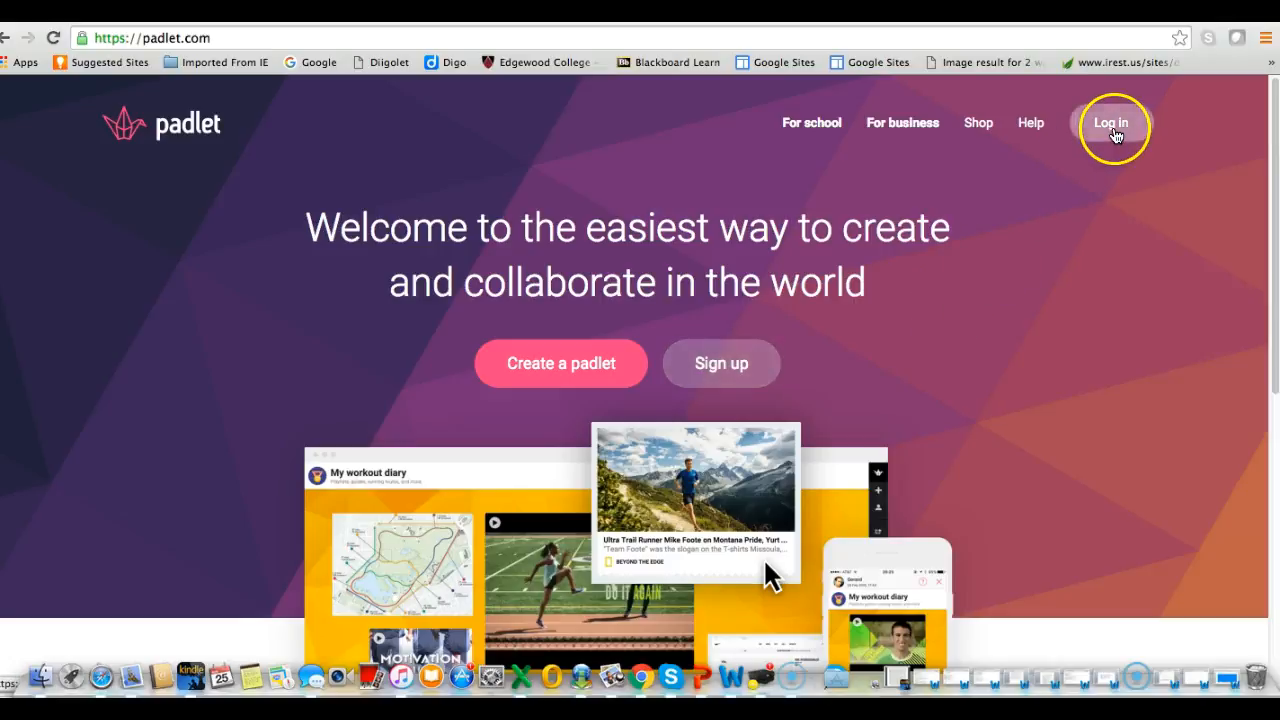
left_click(727, 372)
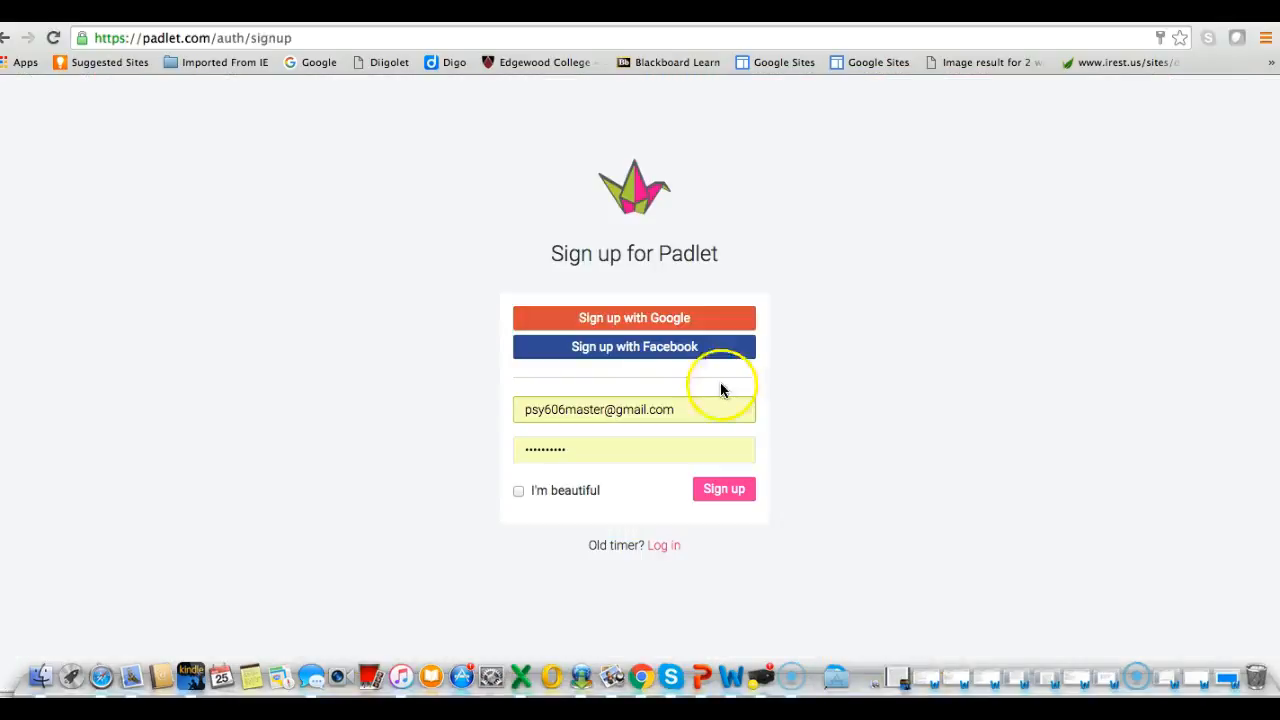
Step: Clear the prefilled email address and password from the sign-up form
left_click_drag(707, 410, 511, 409)
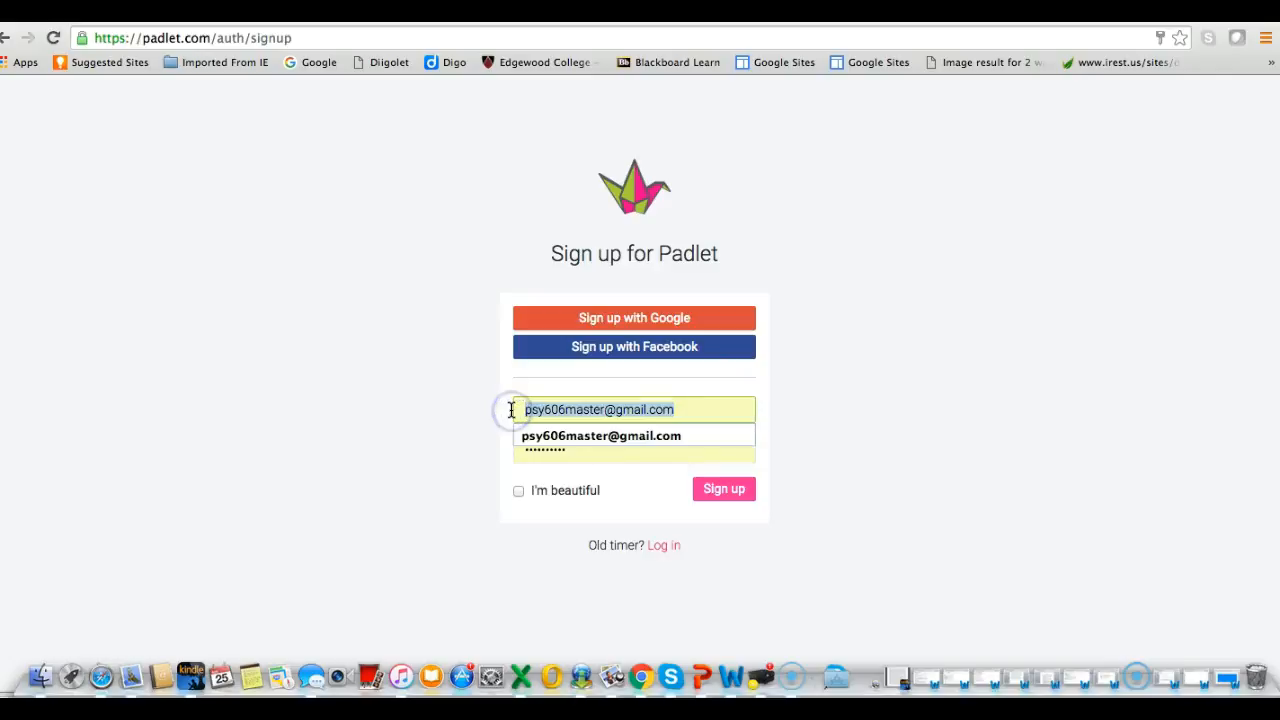
key("BackSpace")
left_click(589, 454)
left_click_drag(586, 451, 505, 453)
key("BackSpace")
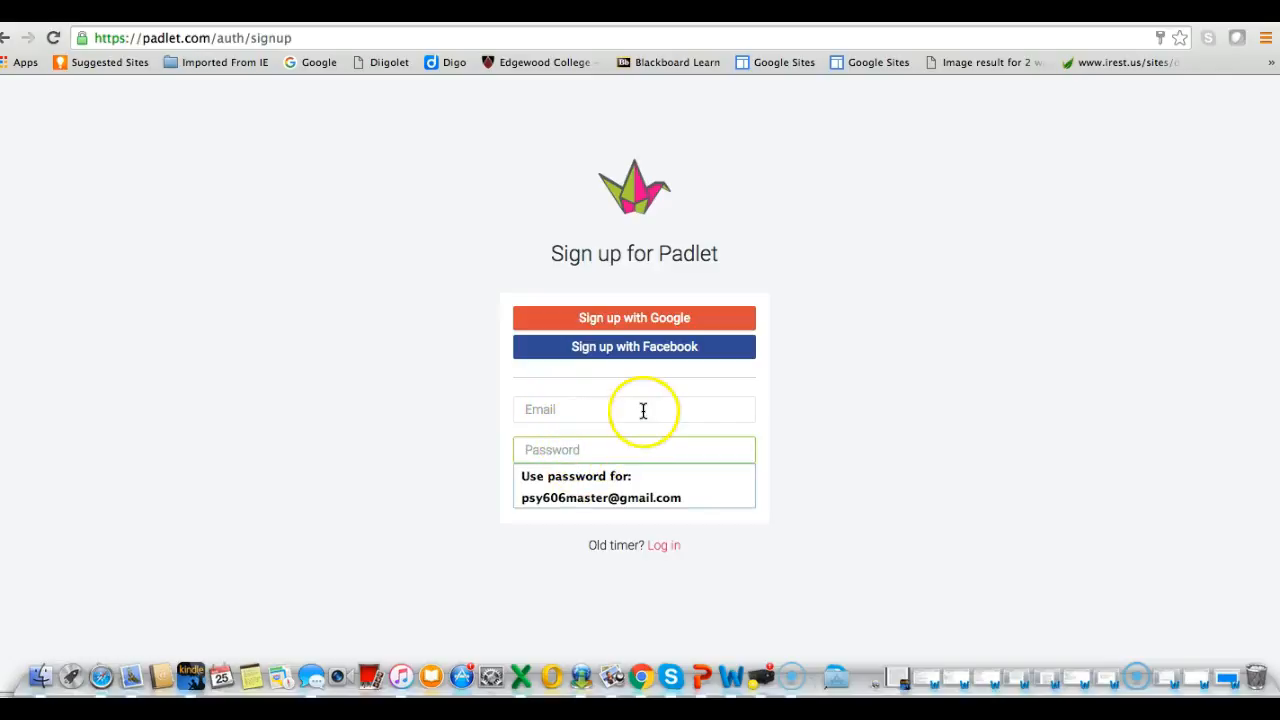
Step: Sign up with Google using the first account offered
left_click(652, 320)
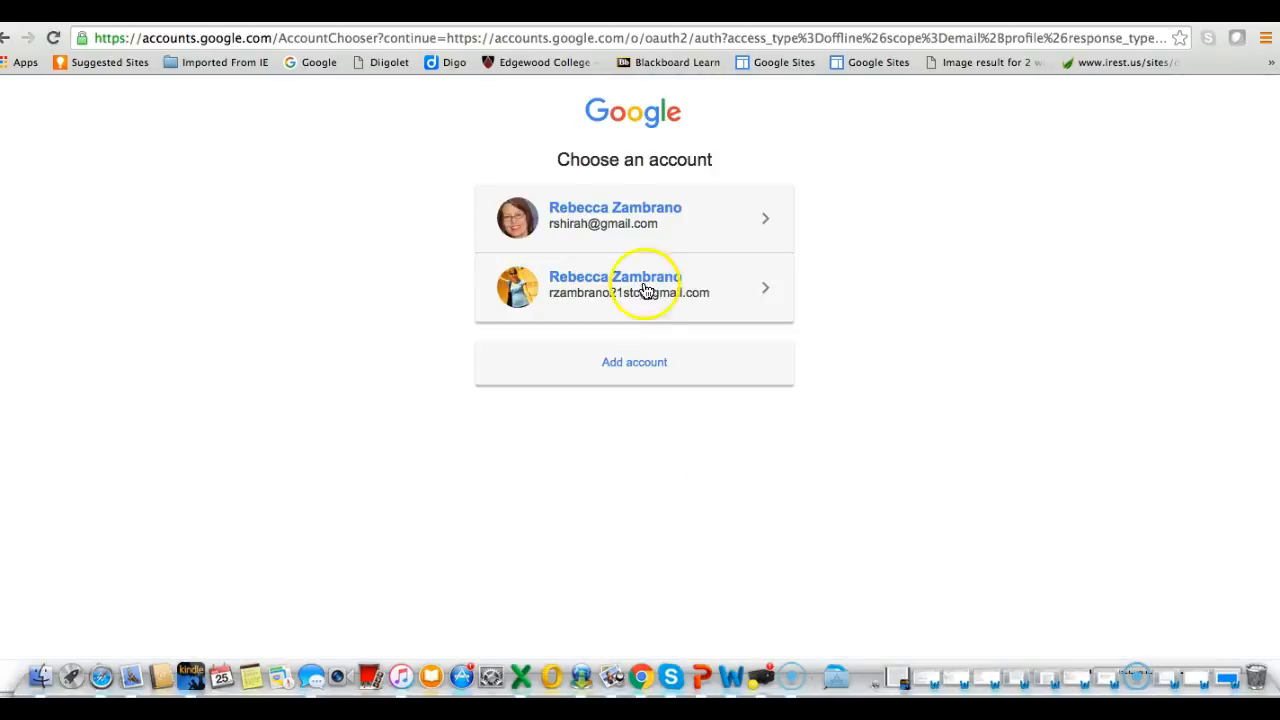
left_click(611, 220)
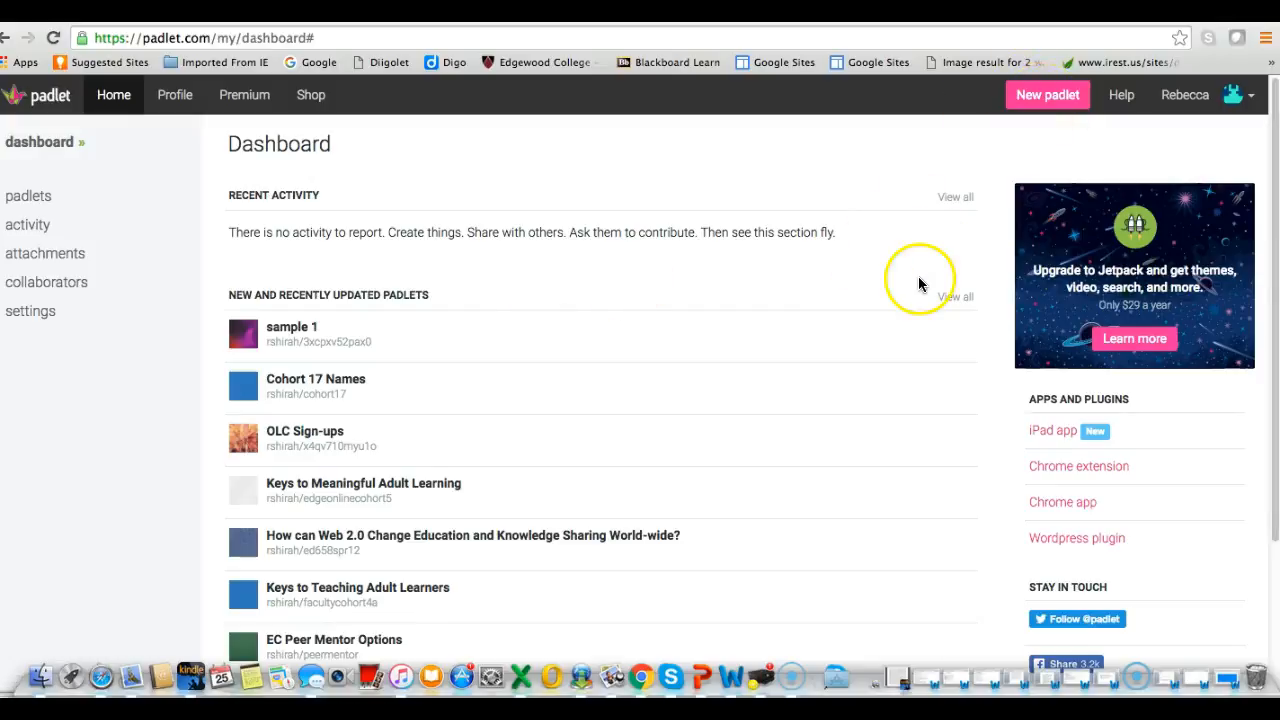
Step: Glance at the gear and three-dots icons in the Word document, and create a new padlet from the dashboard
left_click(1195, 685)
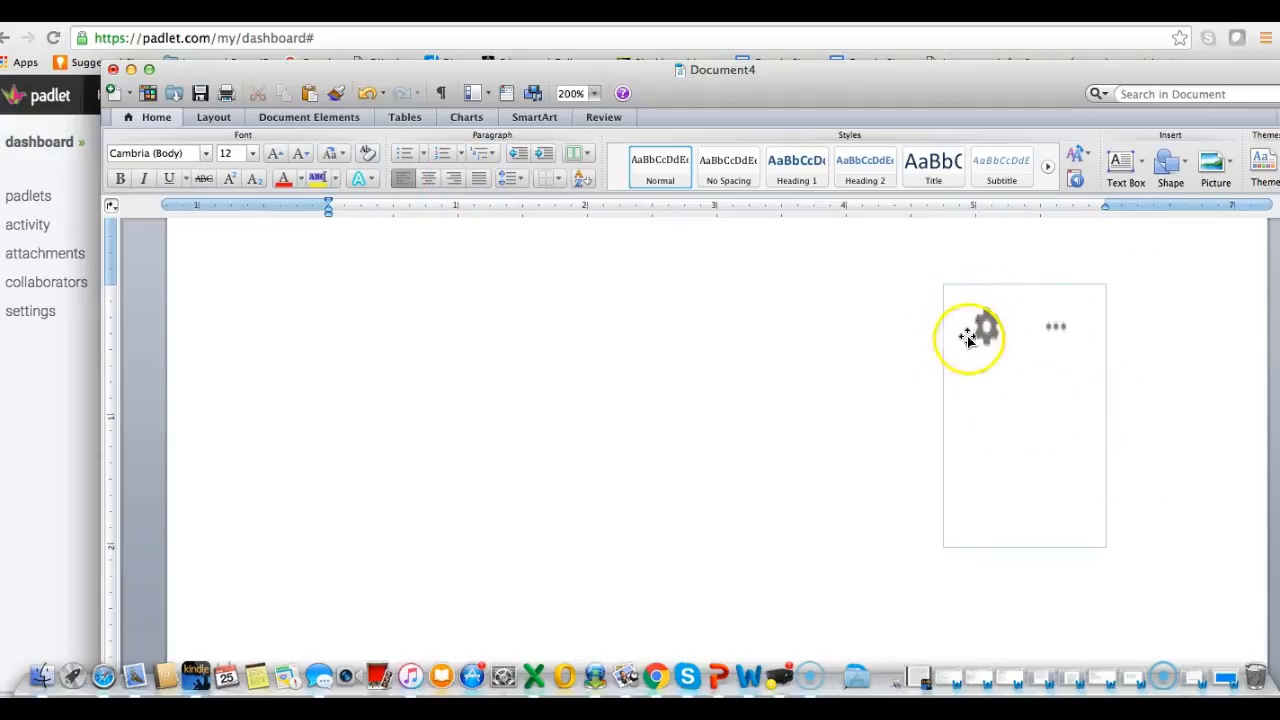
left_click(131, 70)
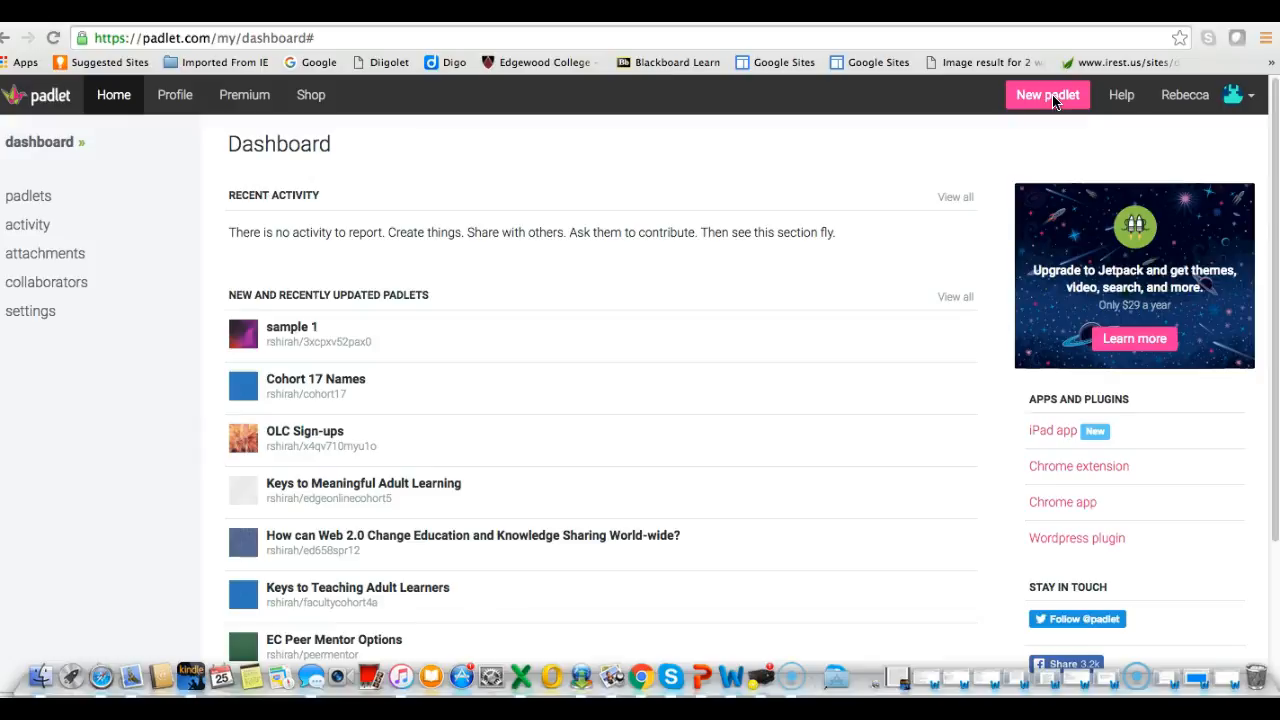
left_click(1052, 97)
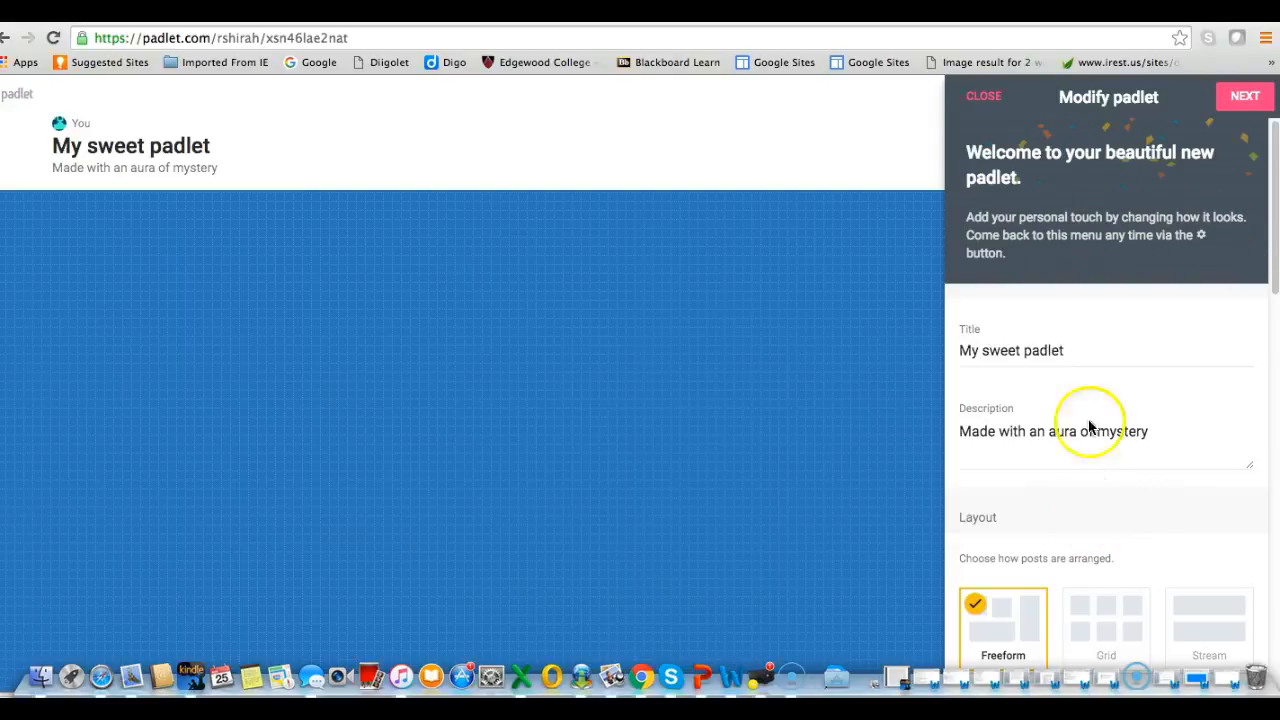
Step: Switch to the Word document to view the gear icon again, and minimize it to return to the new padlet
left_click(1228, 680)
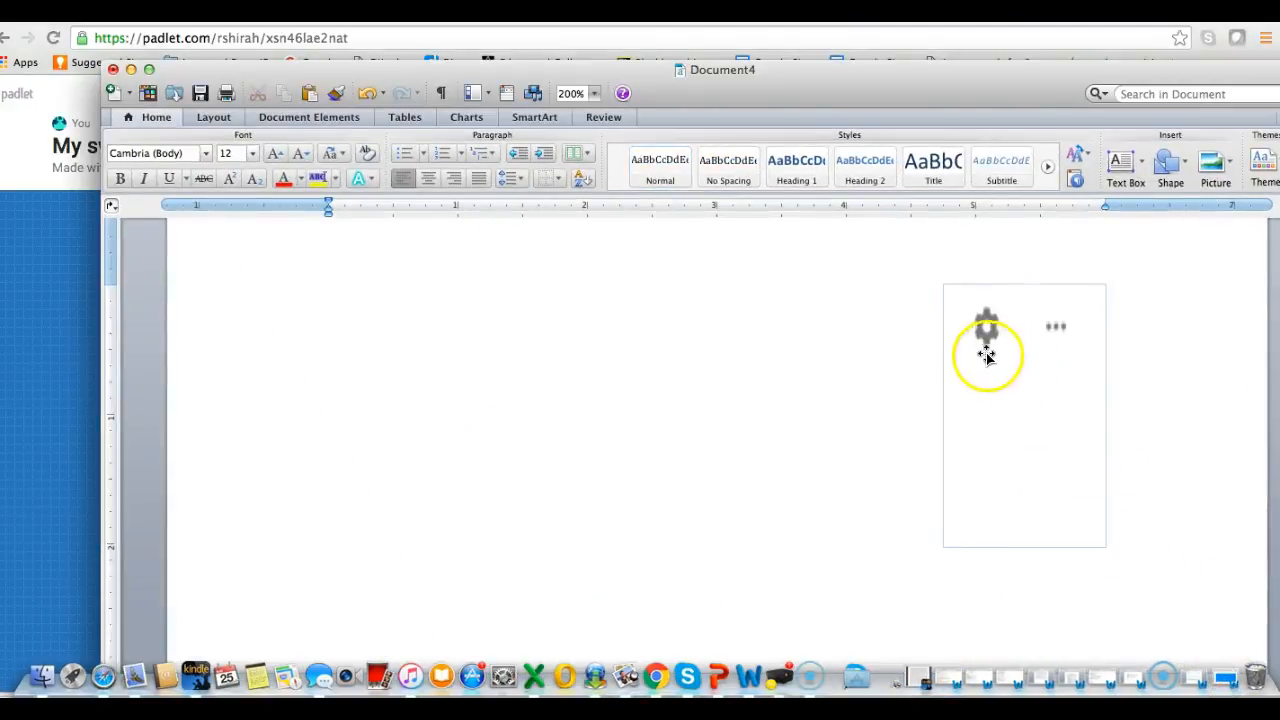
left_click(130, 69)
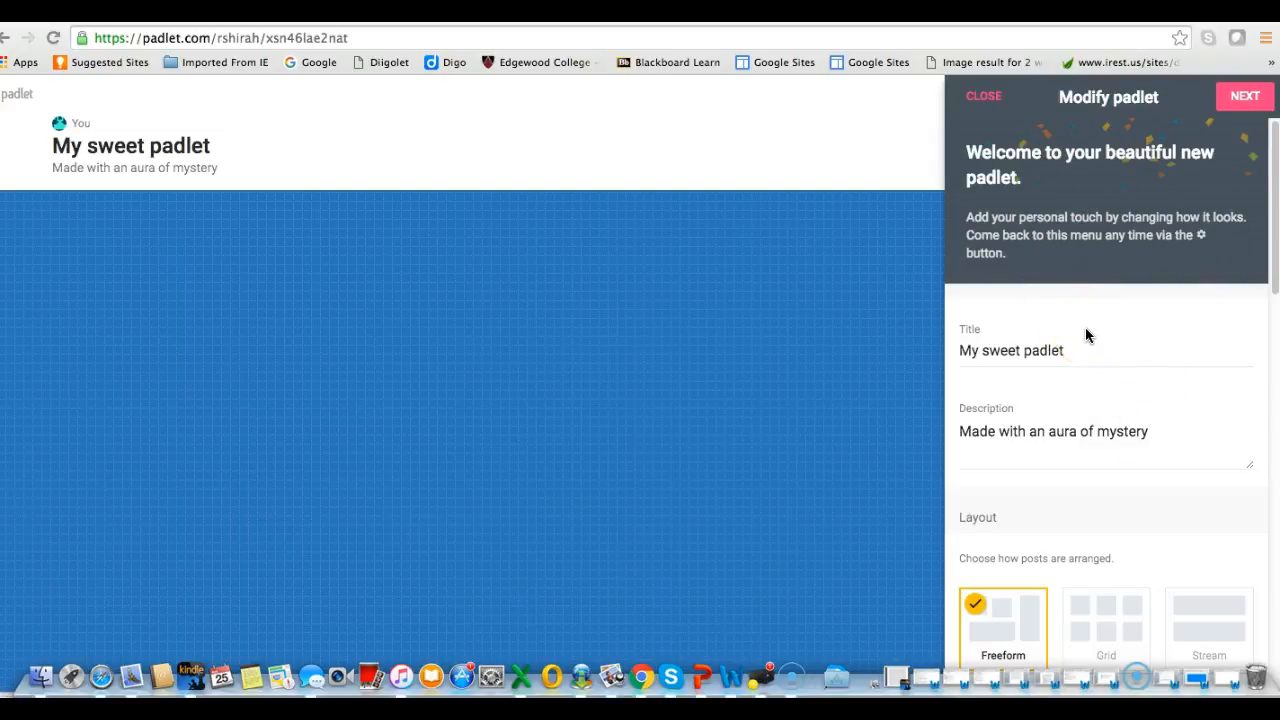
Step: Replace the padlet's title with "Student Ideas page"
left_click(1068, 348)
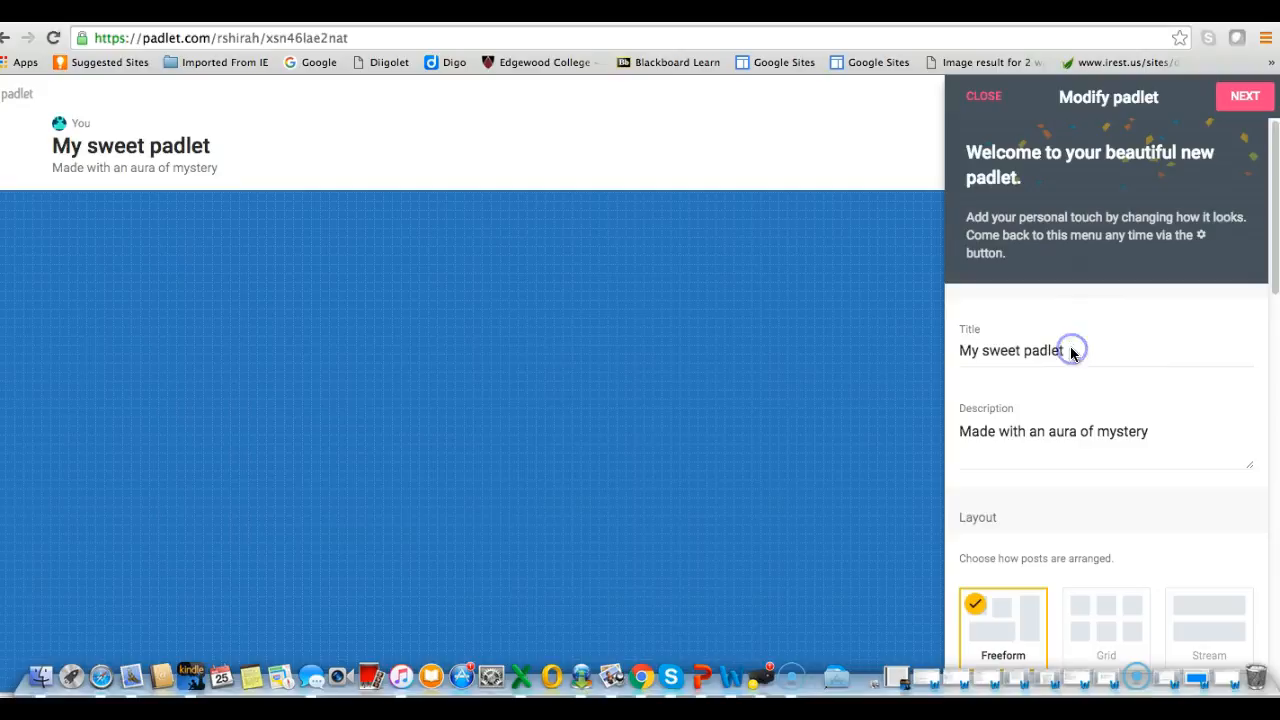
left_click_drag(1068, 348, 985, 353)
key("BackSpace")
key("BackSpace")
key("BackSpace")
key("BackSpace")
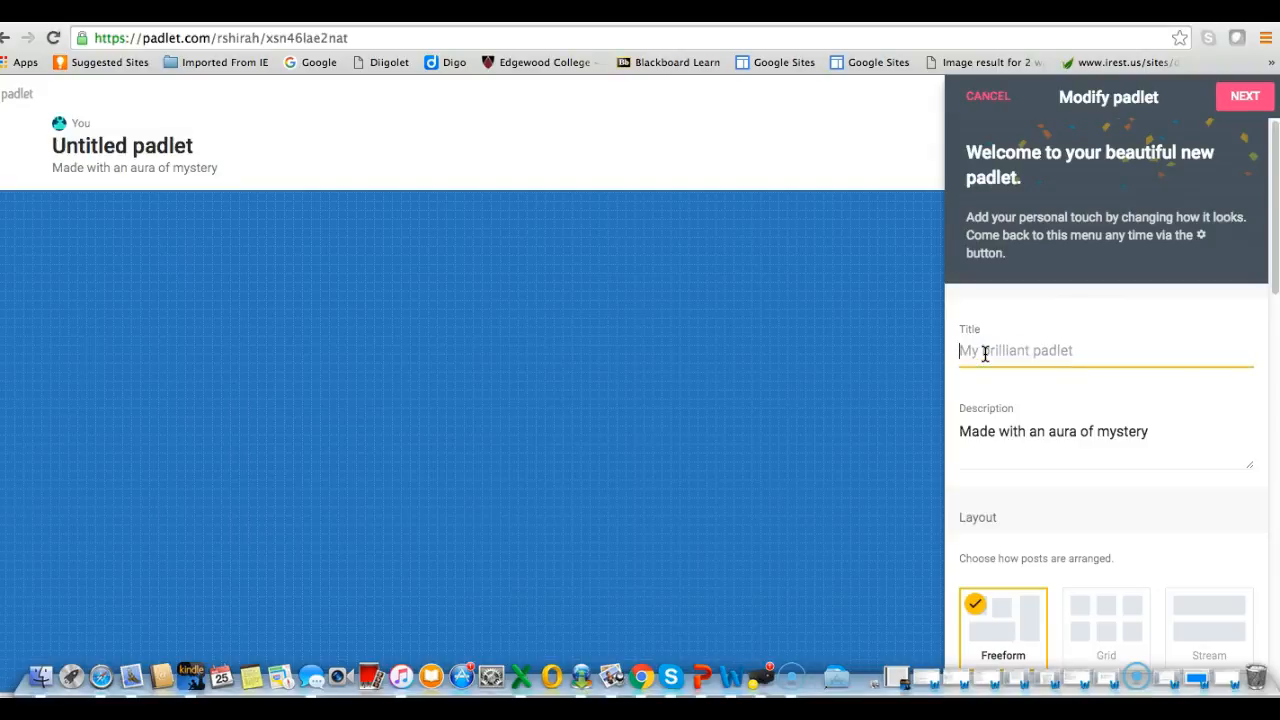
type("St")
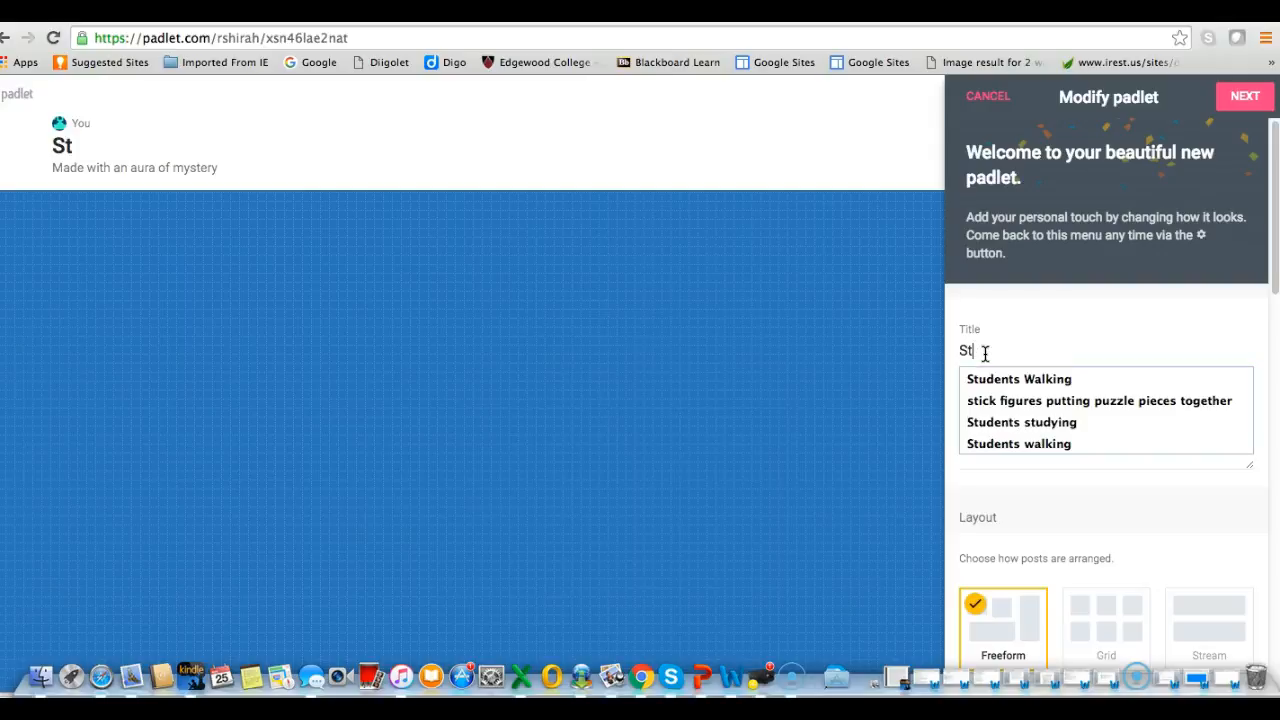
type("udent ")
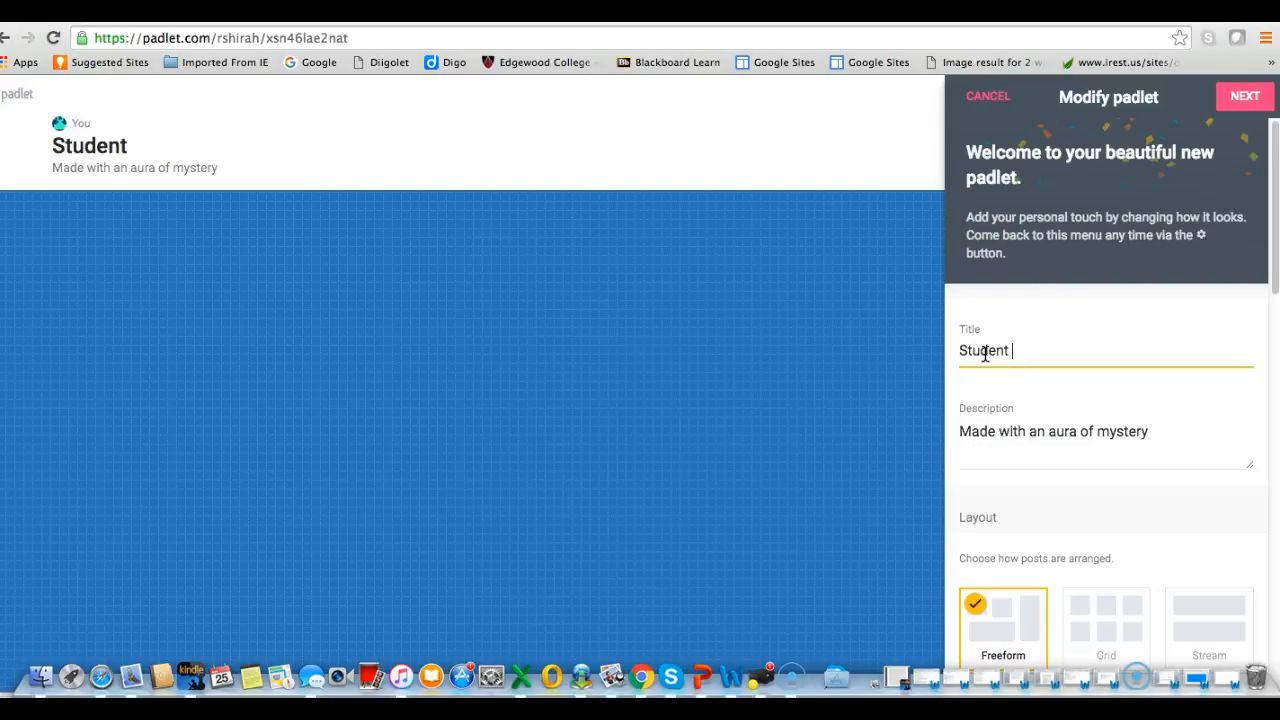
type("Ideas page")
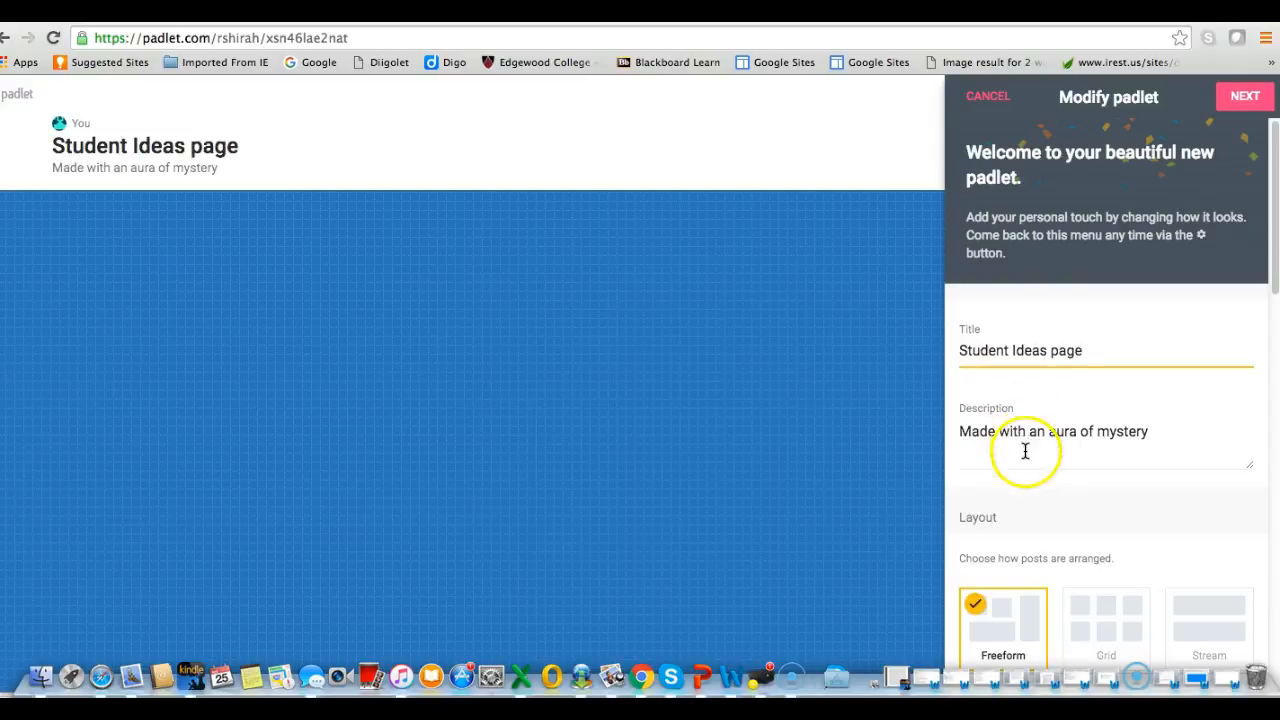
Step: Replace the padlet's description with "Please double click on the web page to add your ideas about this project...."
left_click_drag(1180, 424, 949, 432)
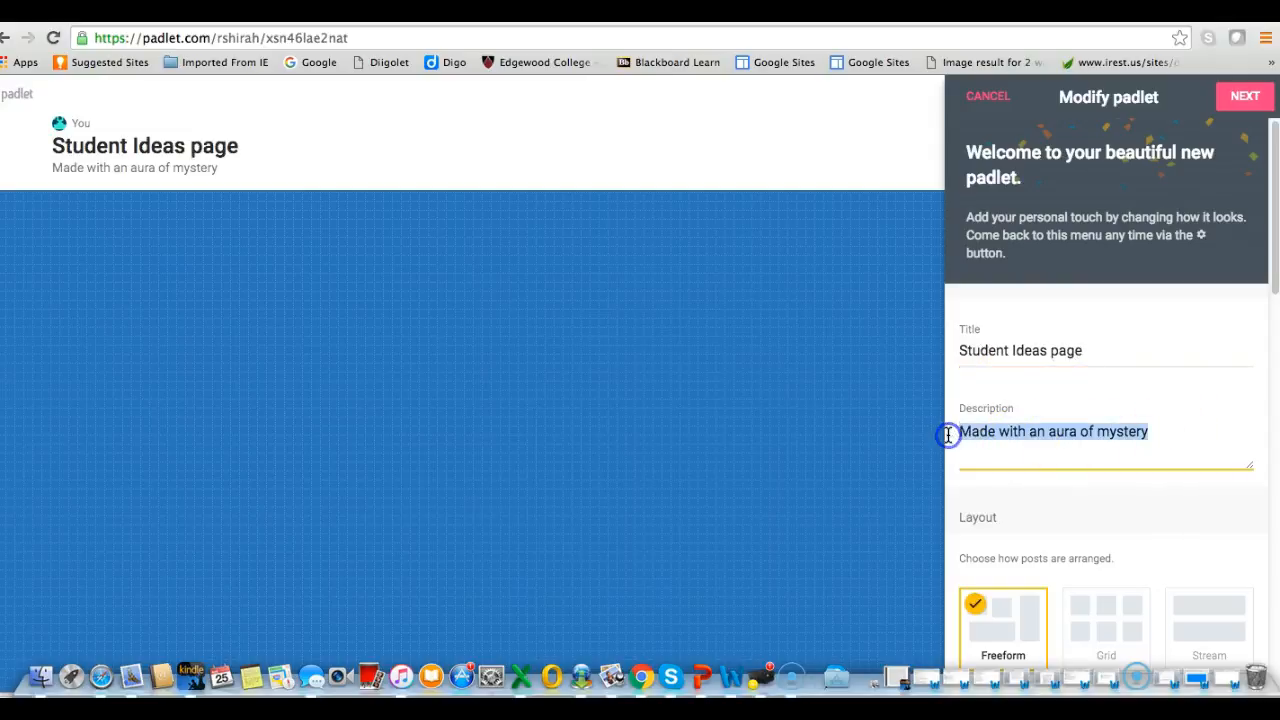
key("BackSpace")
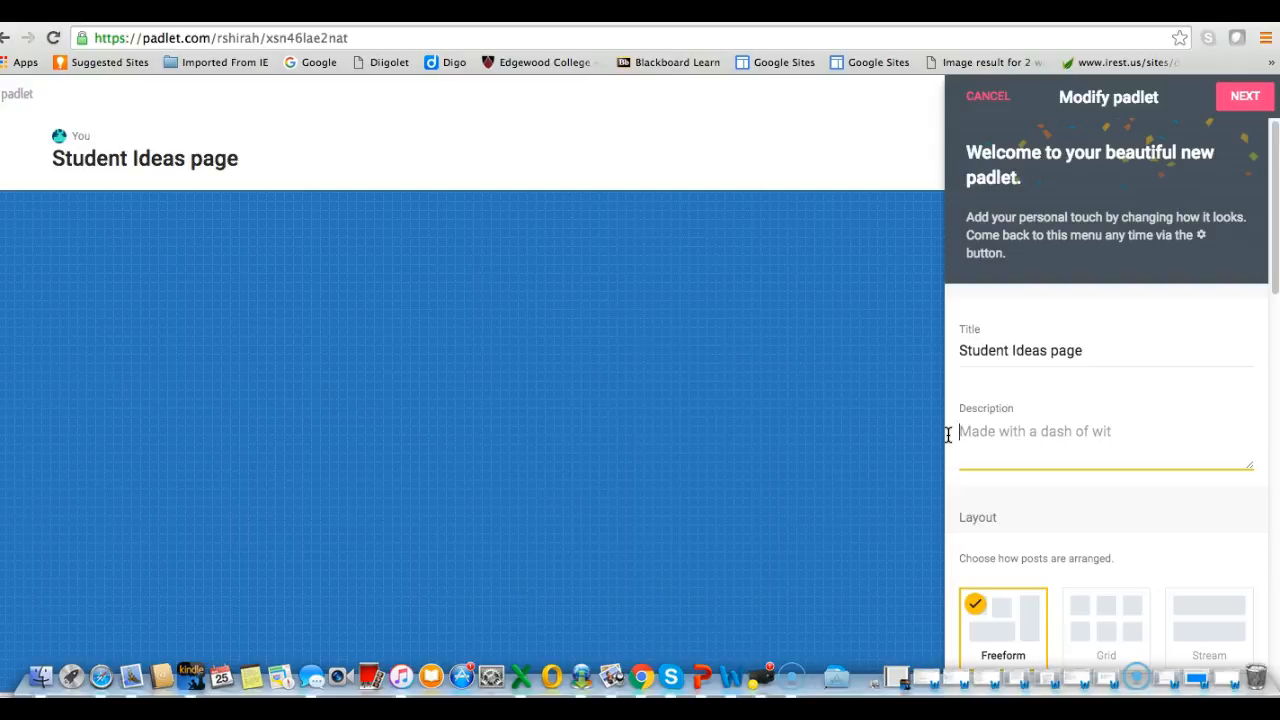
type("Please")
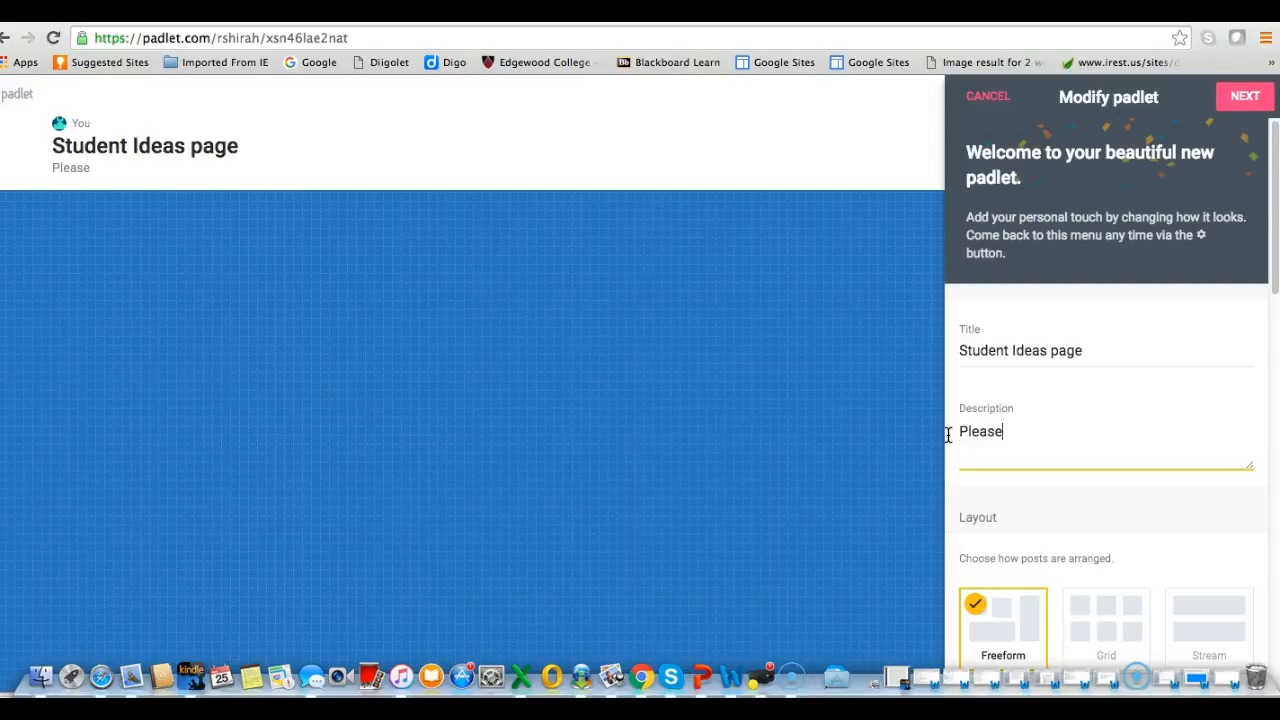
type(" double cl")
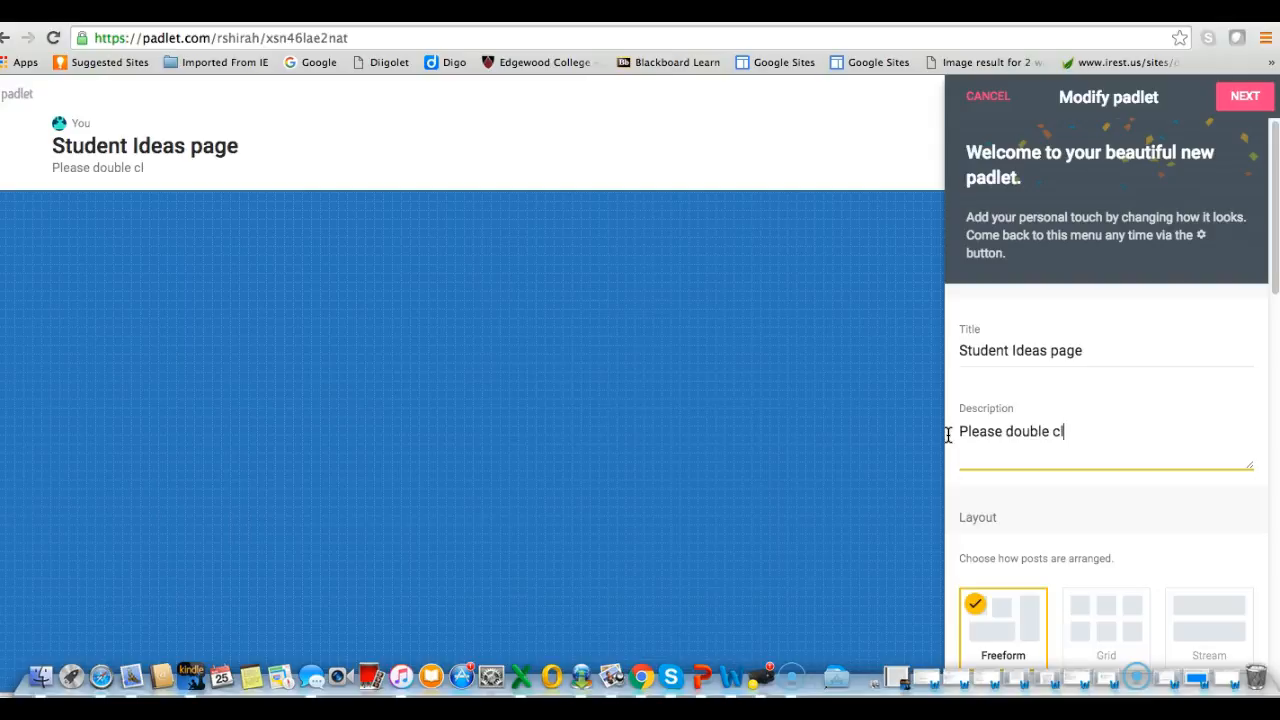
type("ick on the web page to add your ideas about this project....")
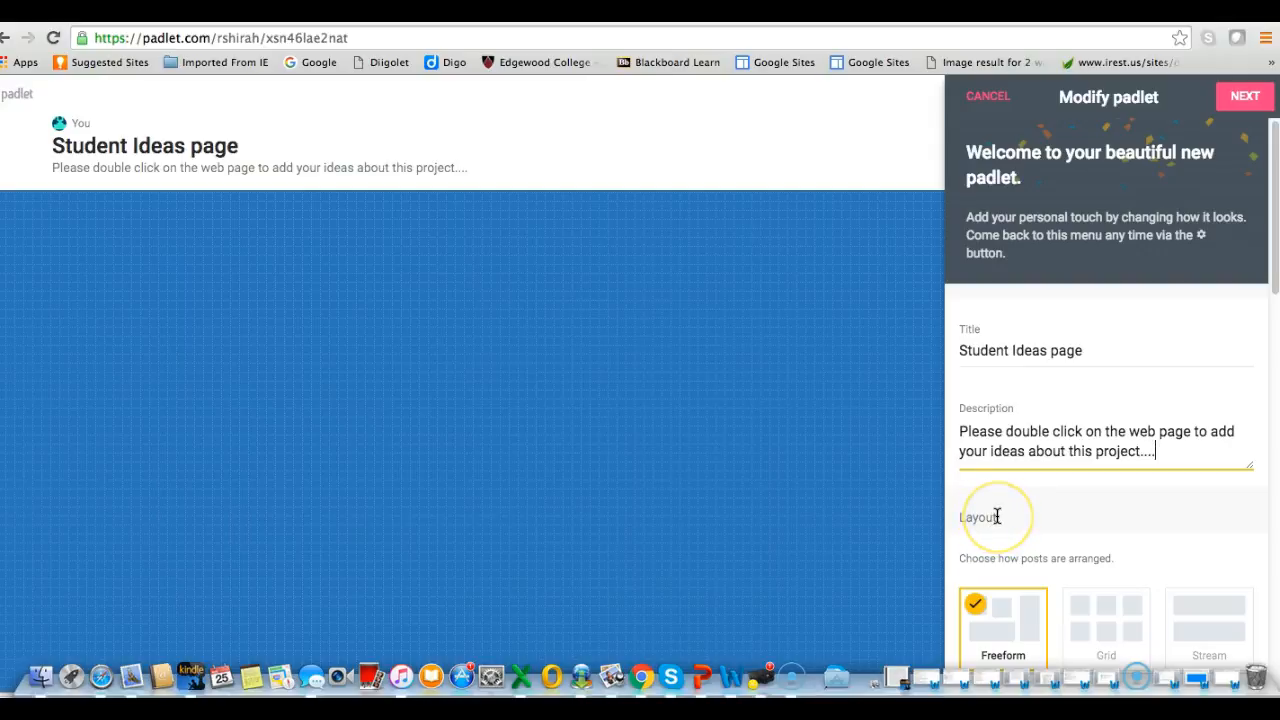
Step: Try the Freeform and Grid layouts, and set the padlet's post layout to Stream
left_click_drag(1273, 257, 1273, 308)
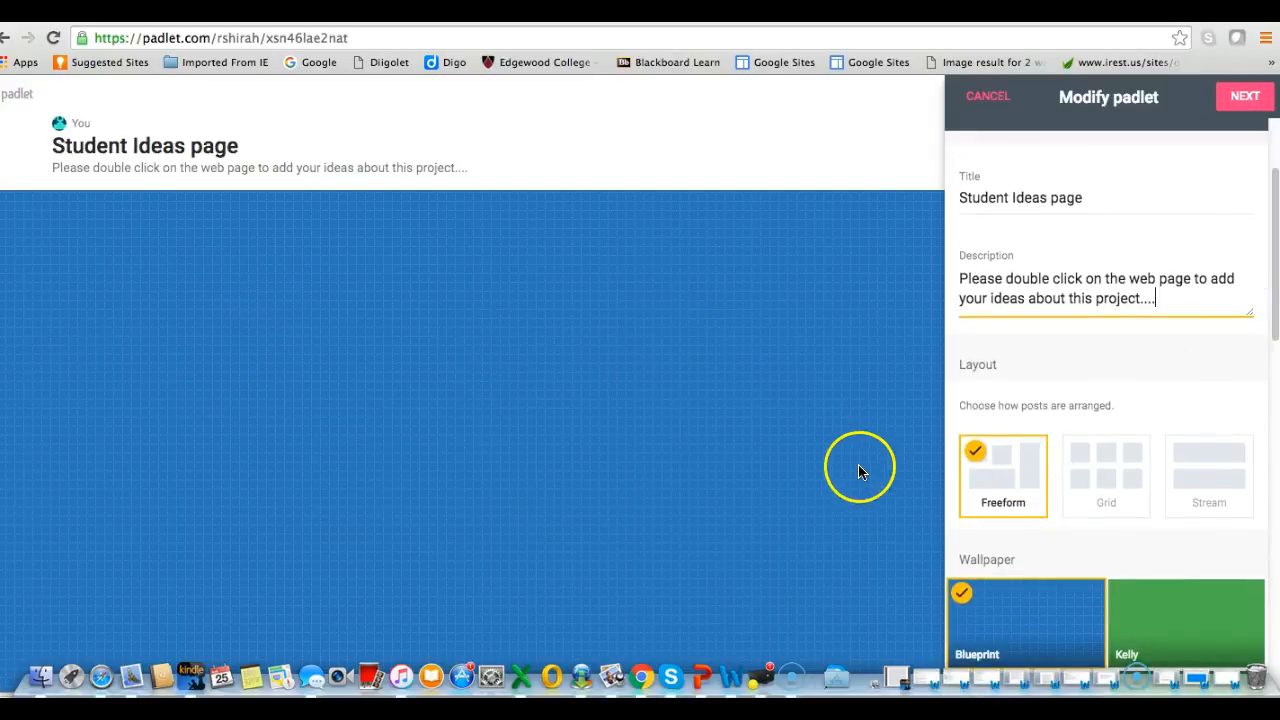
left_click(1034, 470)
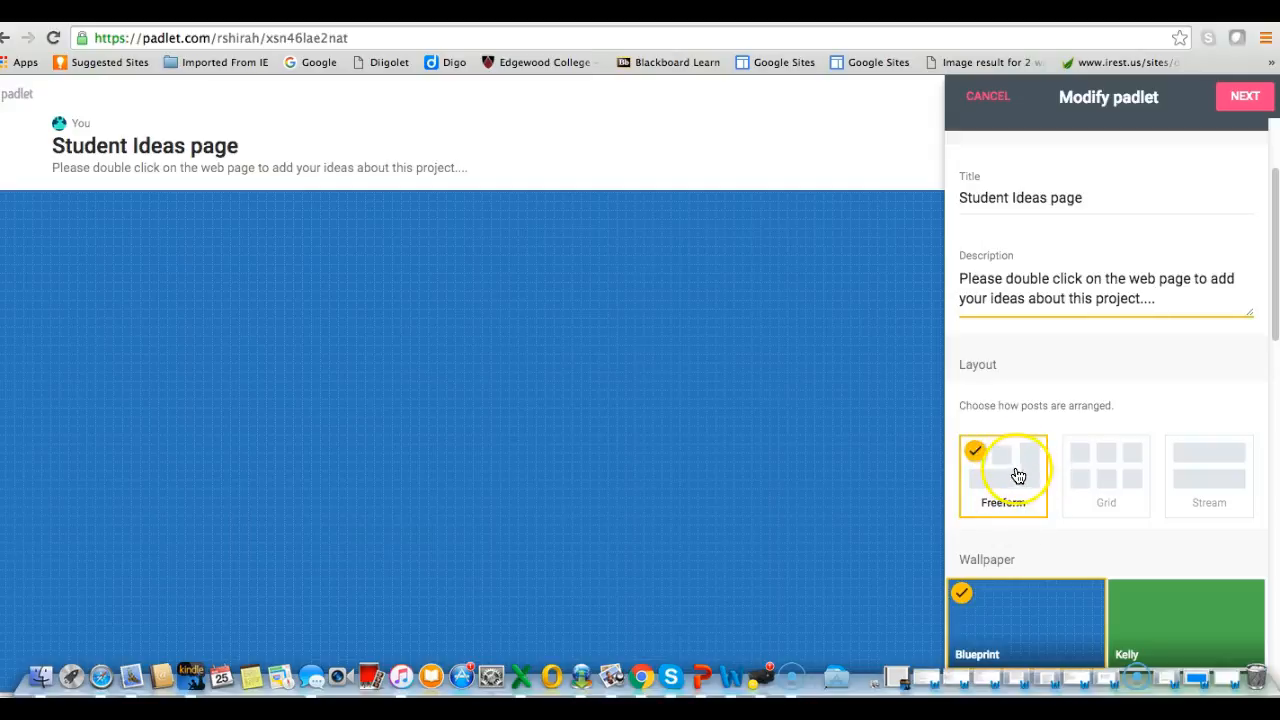
left_click(1081, 473)
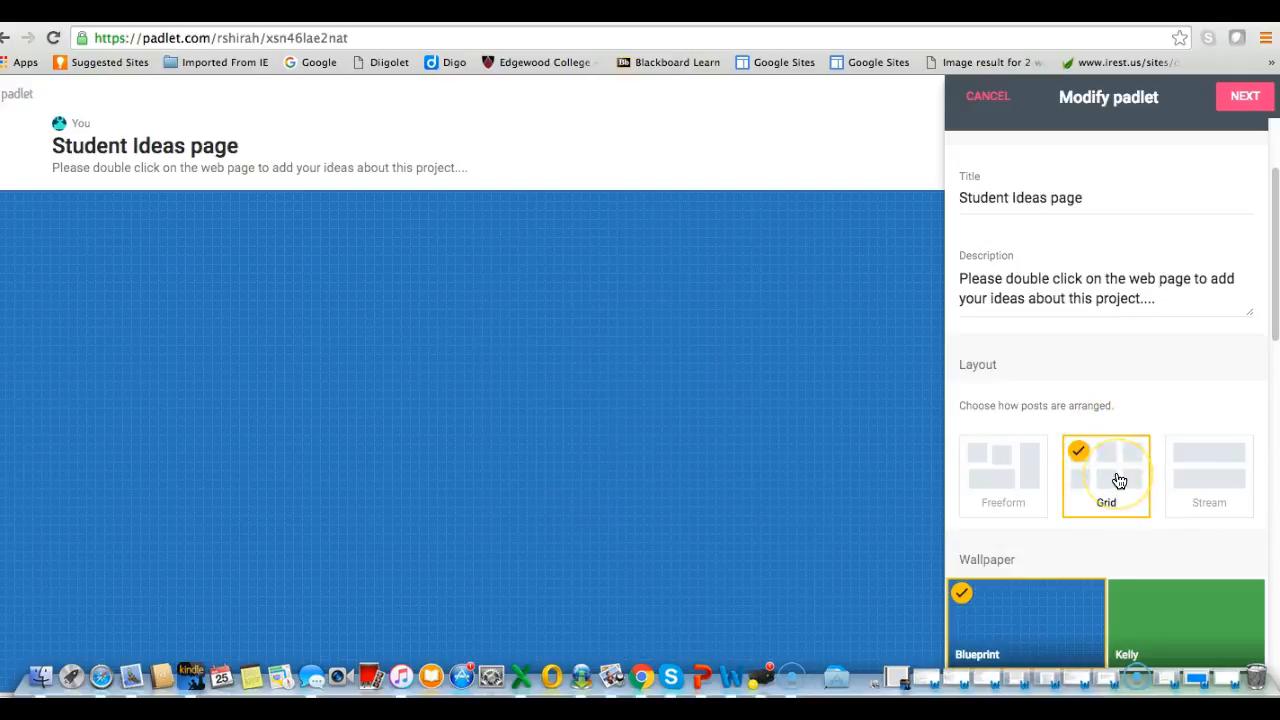
left_click(1214, 476)
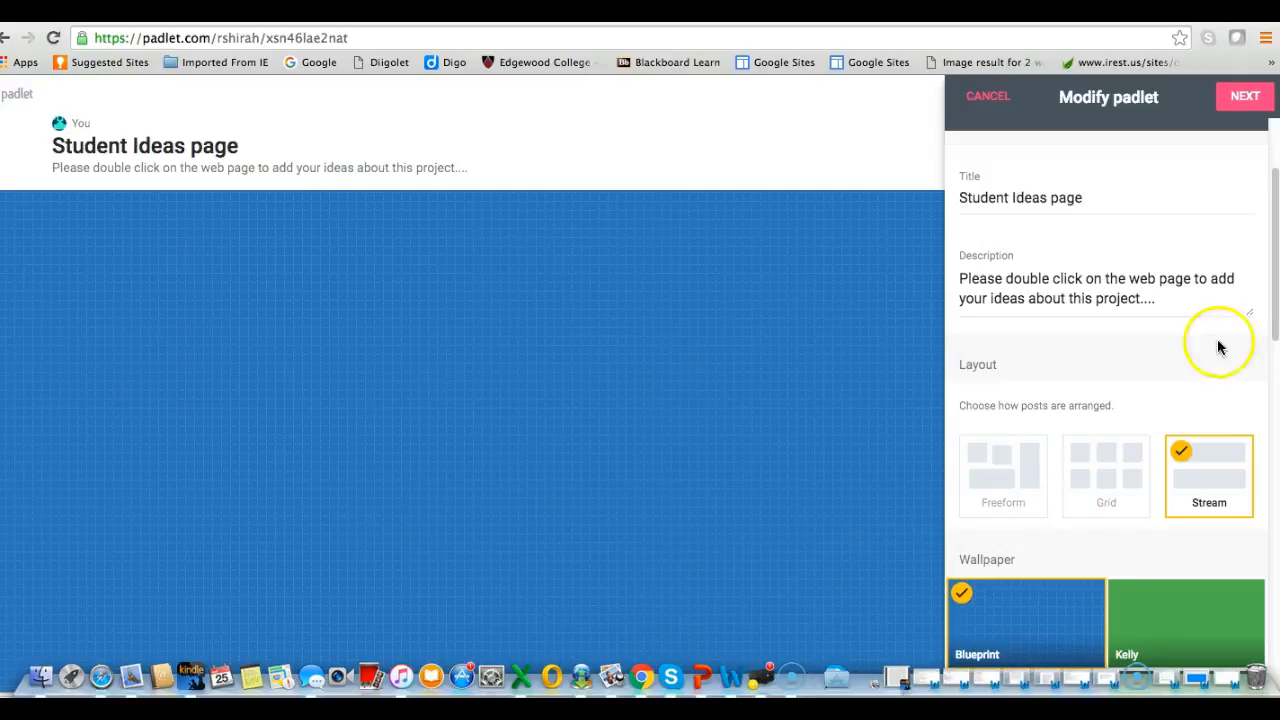
Step: Try the Kelly and Blackboard wallpapers on the padlet
left_click_drag(1274, 305, 1273, 370)
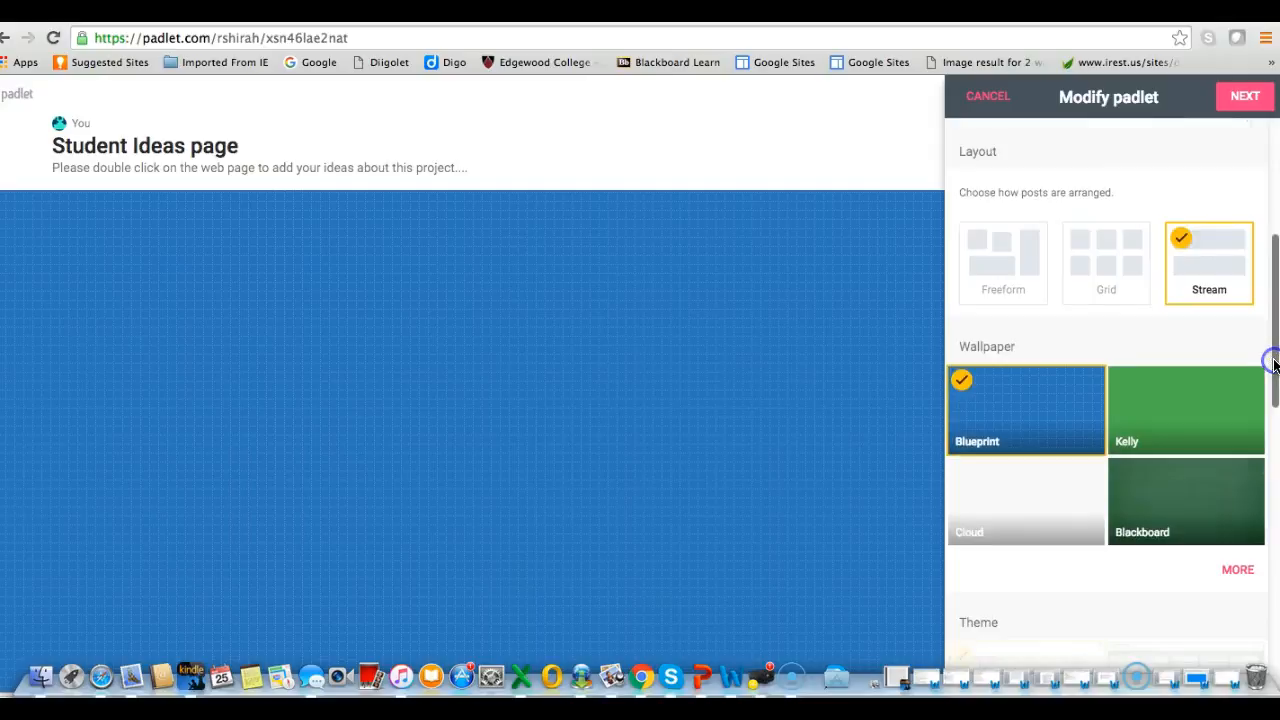
left_click(1193, 425)
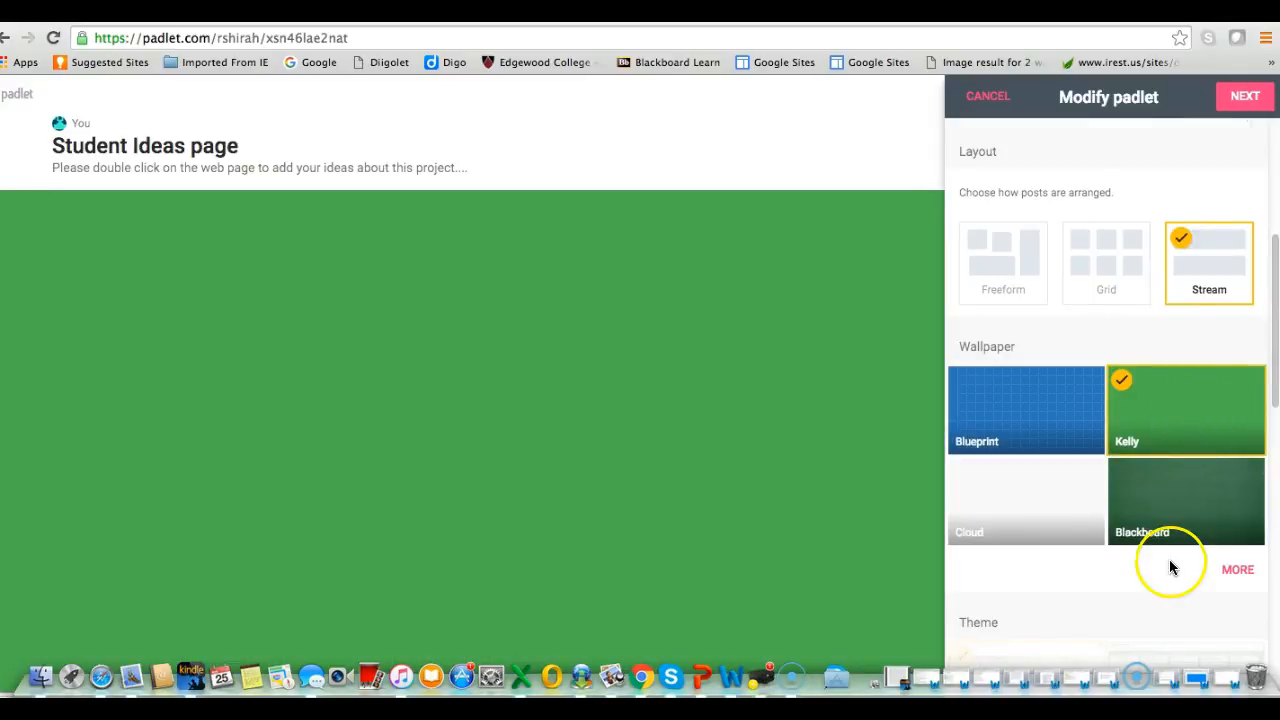
left_click(1192, 517)
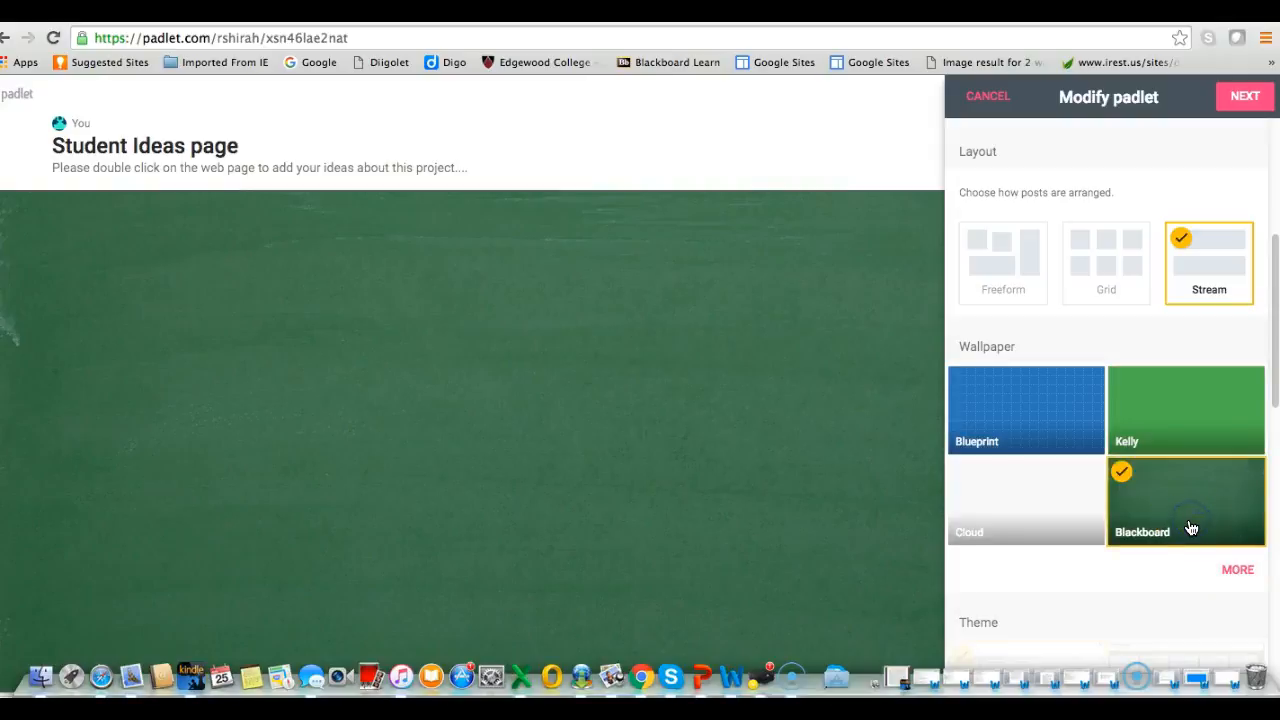
Step: Apply the Corkboard wallpaper from the full wallpaper gallery, and browse the remaining designs
left_click(1237, 571)
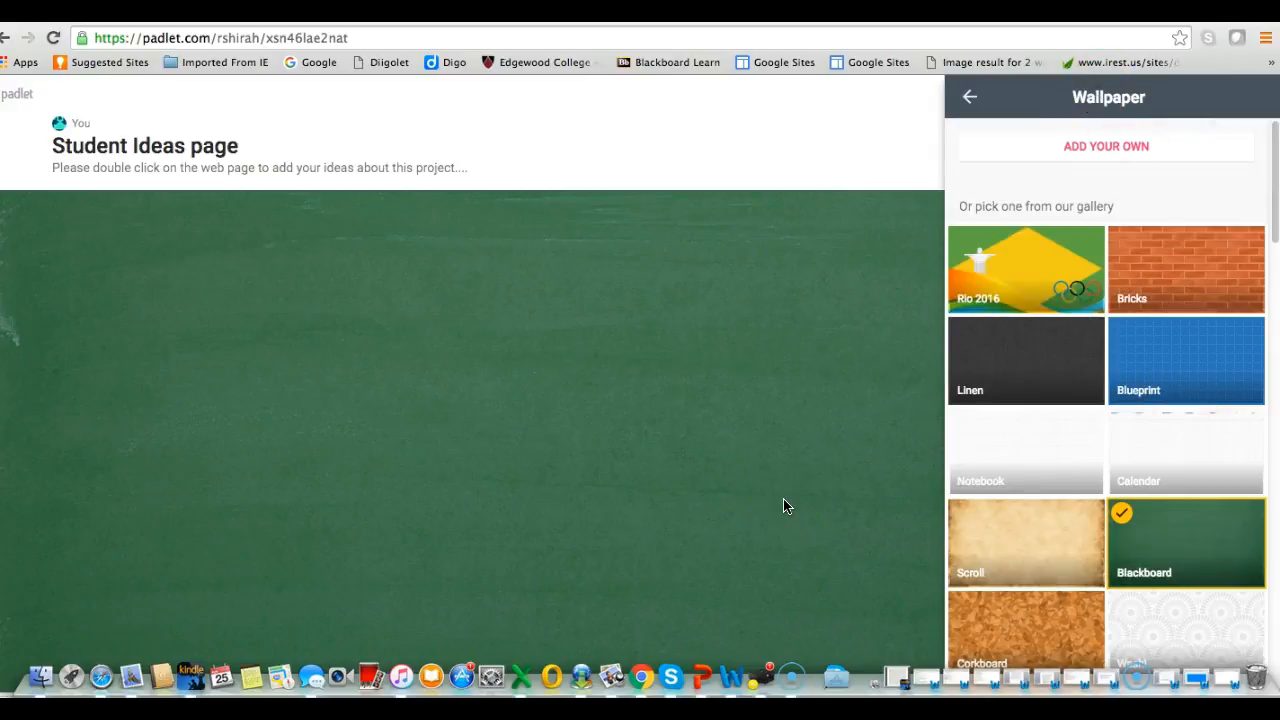
left_click(960, 596)
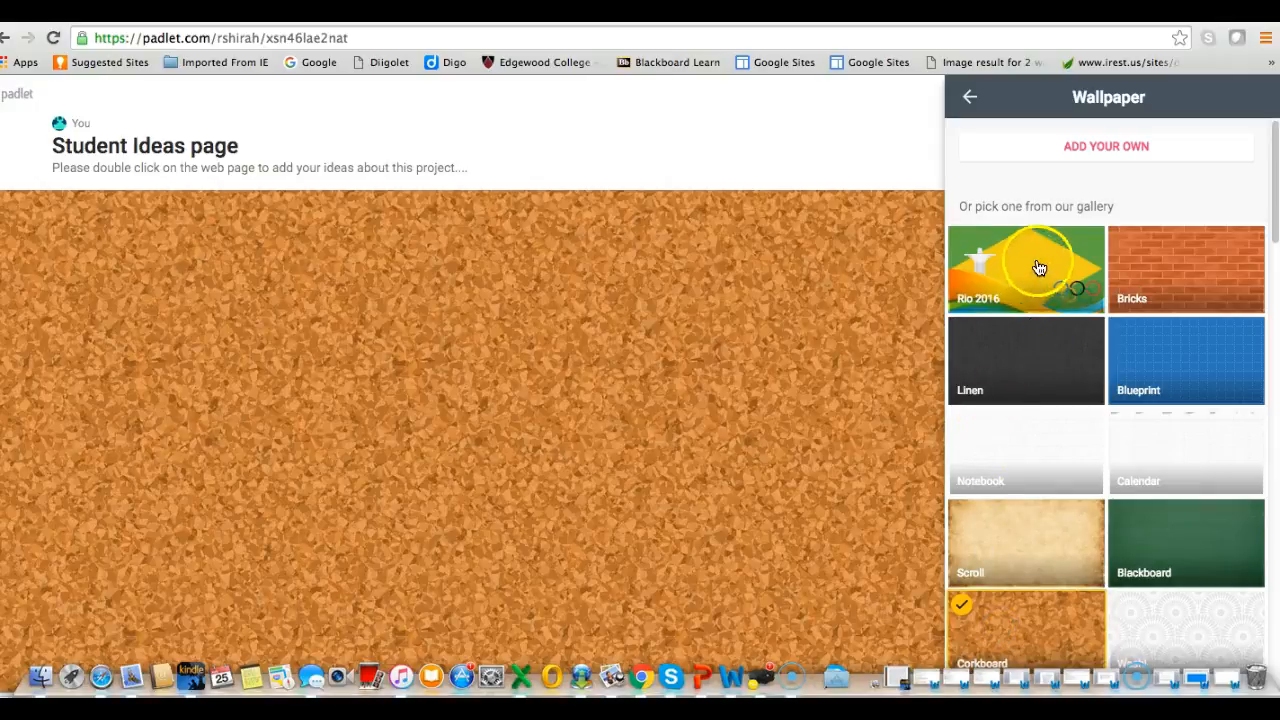
scroll(1045, 290, "down", 5)
scroll(1050, 306, "down", 10)
left_click(1077, 318)
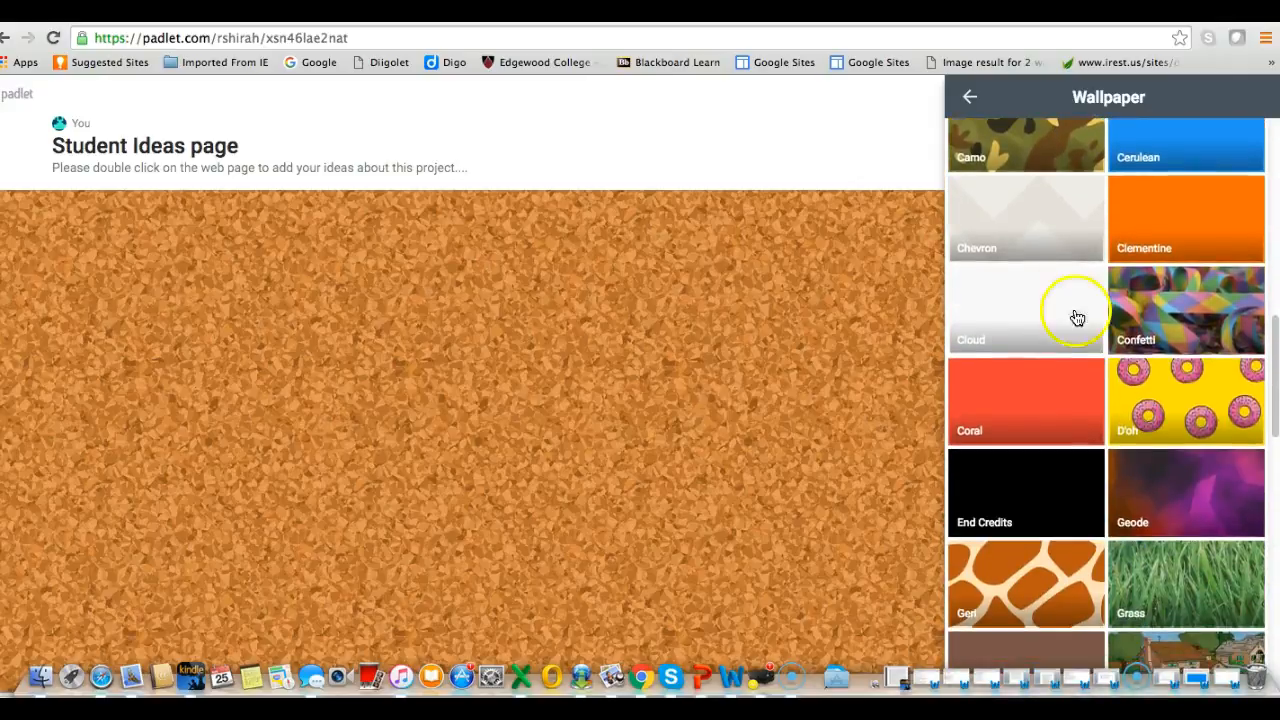
left_click_drag(1273, 365, 1271, 178)
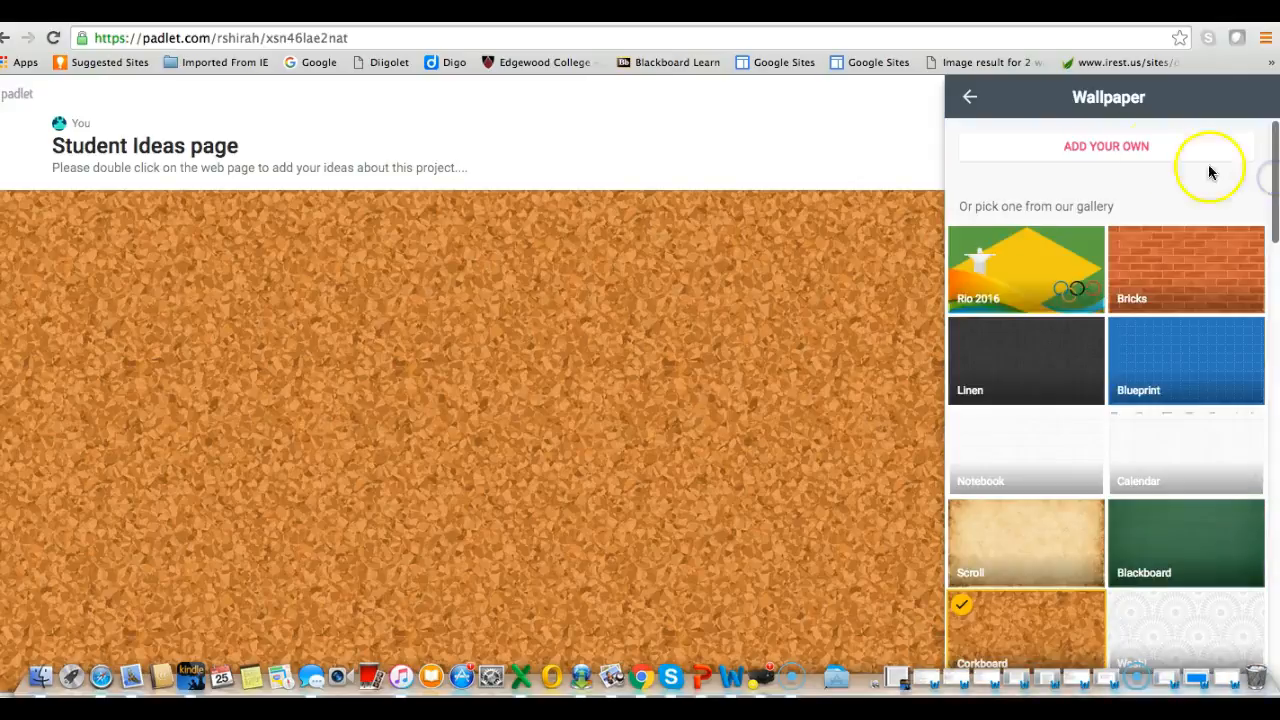
Step: Leave the wallpaper gallery and keep Corkboard as the padlet's wallpaper
left_click(969, 99)
left_click(997, 434)
left_click(806, 386)
left_click(1024, 327)
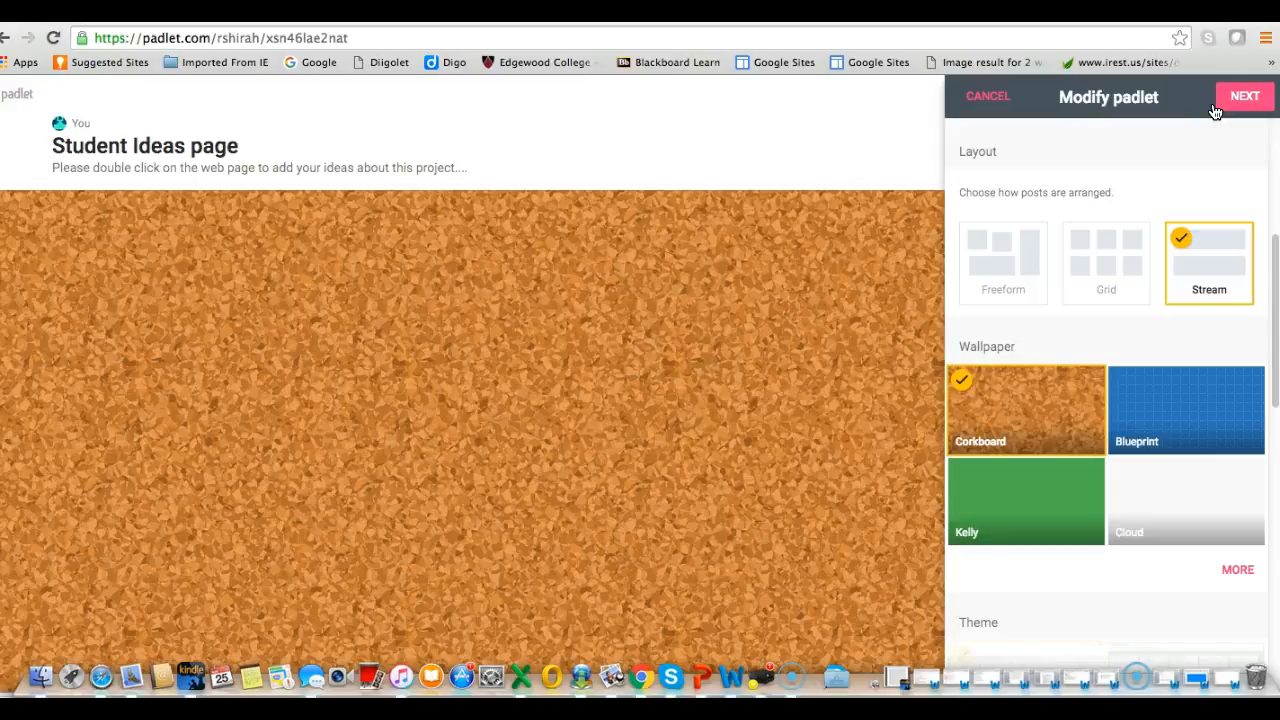
left_click(882, 395)
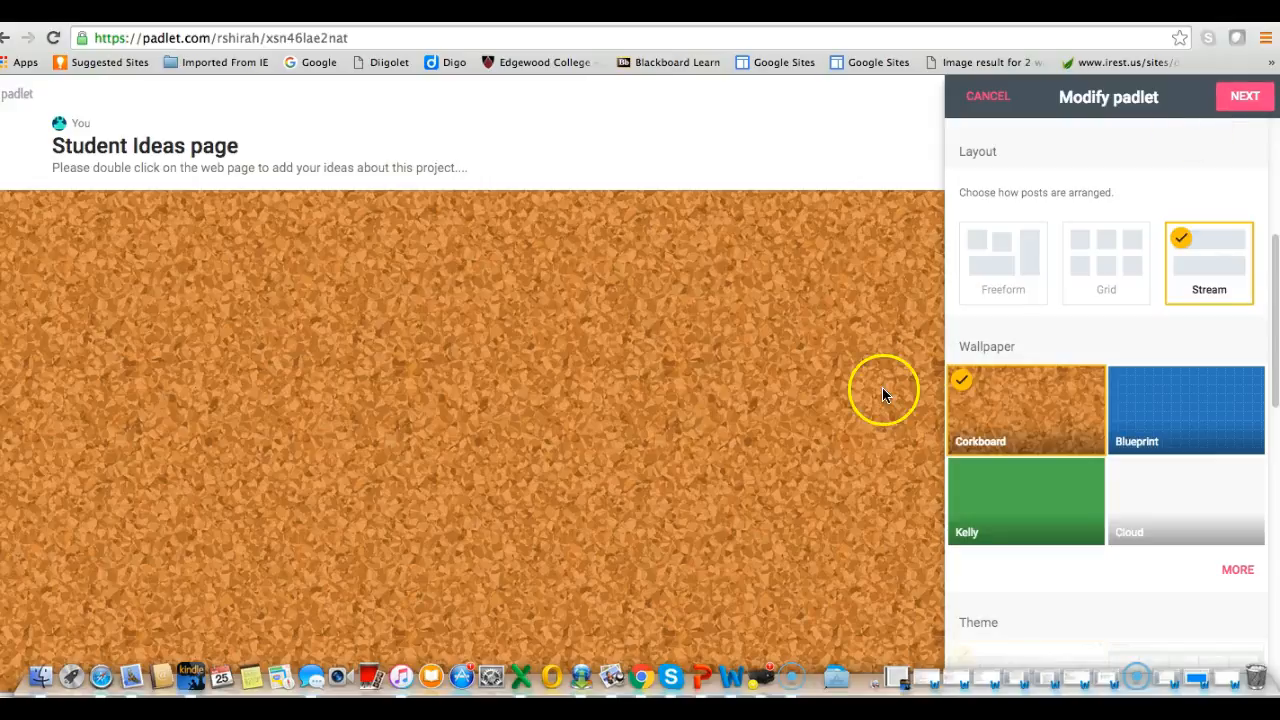
Step: Continue to the people and privacy settings and set the padlet's privacy to Public
left_click(1245, 98)
left_click(989, 357)
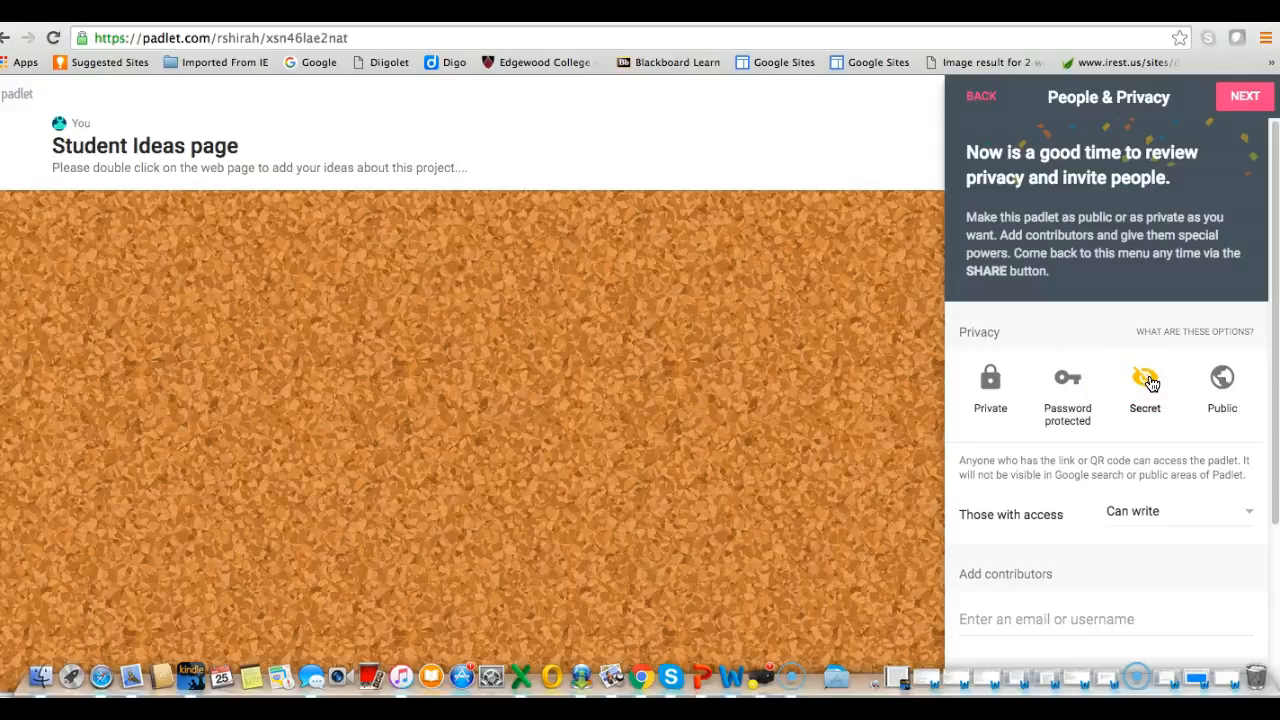
left_click(1226, 386)
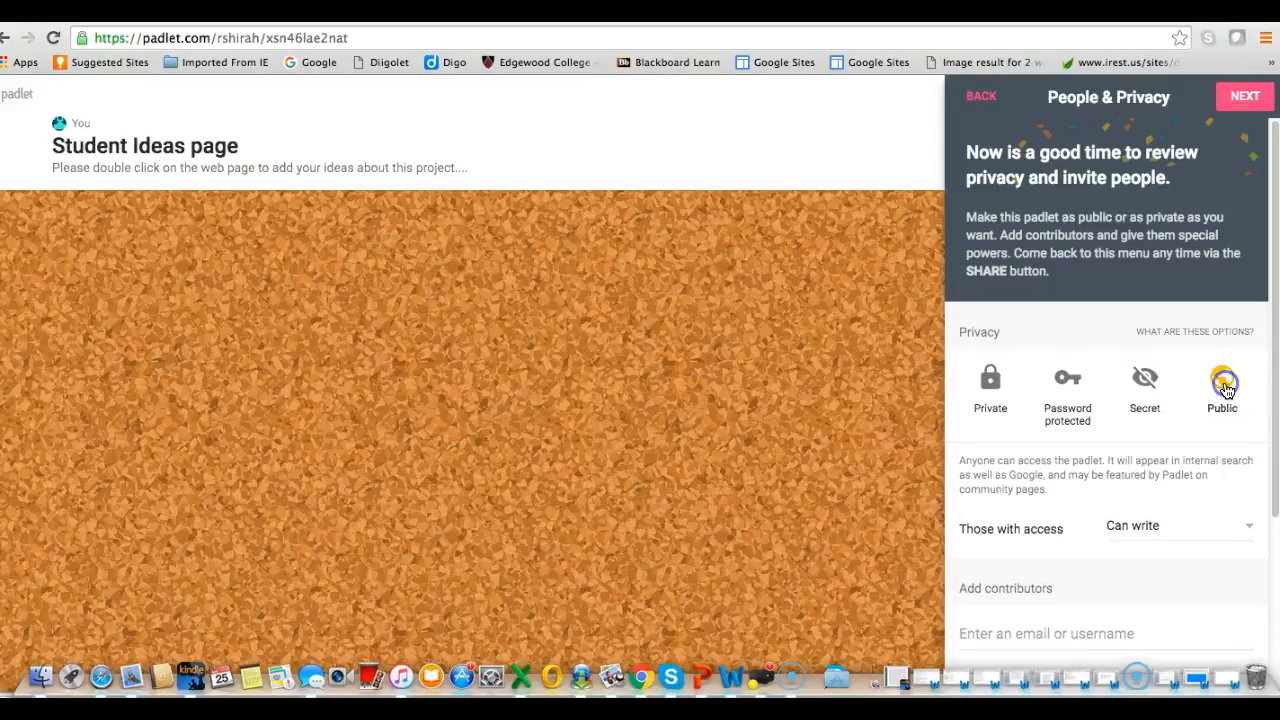
Step: Turn off Remake for the padlet, and try the Moderation option before switching it back off
scroll(1268, 400, "down", 3)
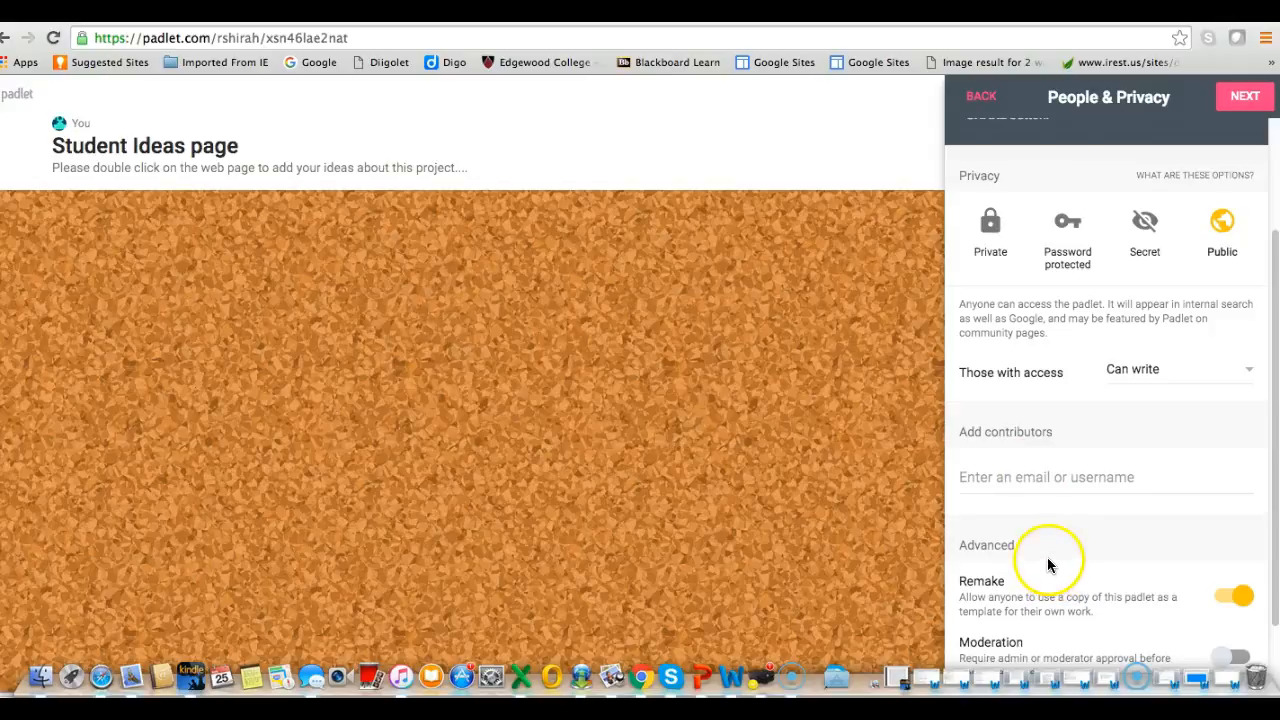
left_click_drag(1272, 463, 1270, 537)
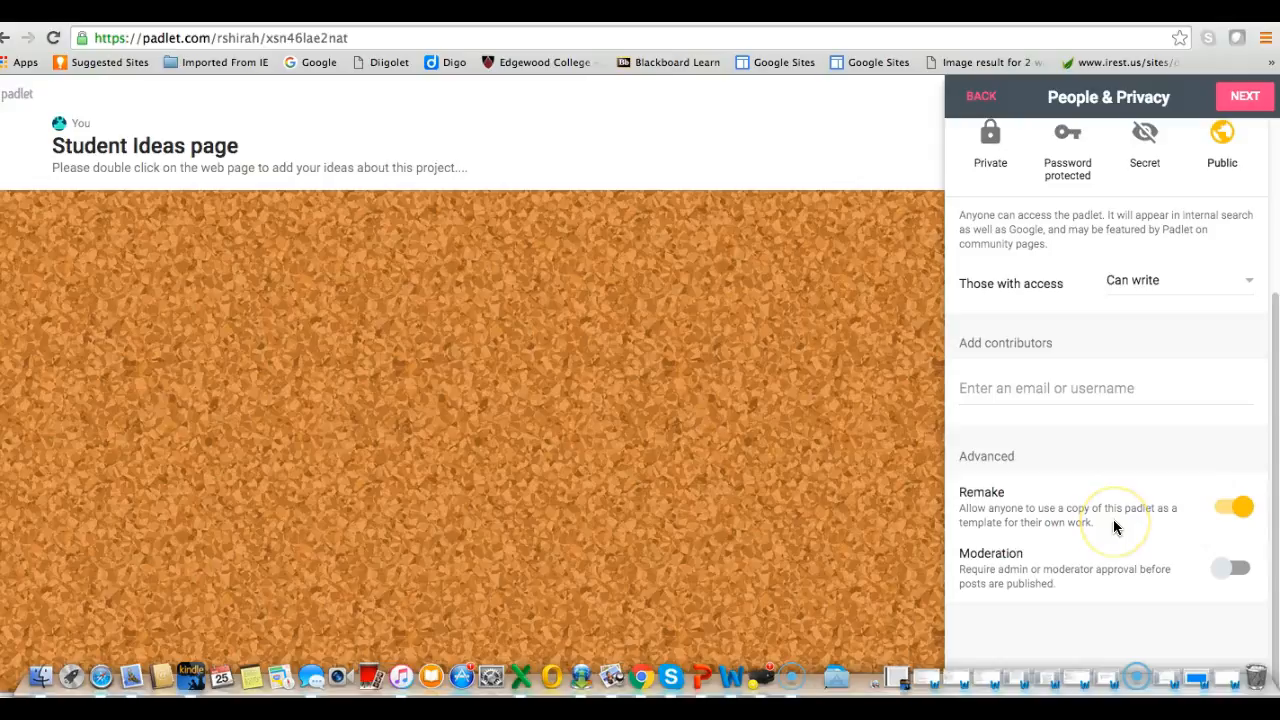
left_click(1238, 508)
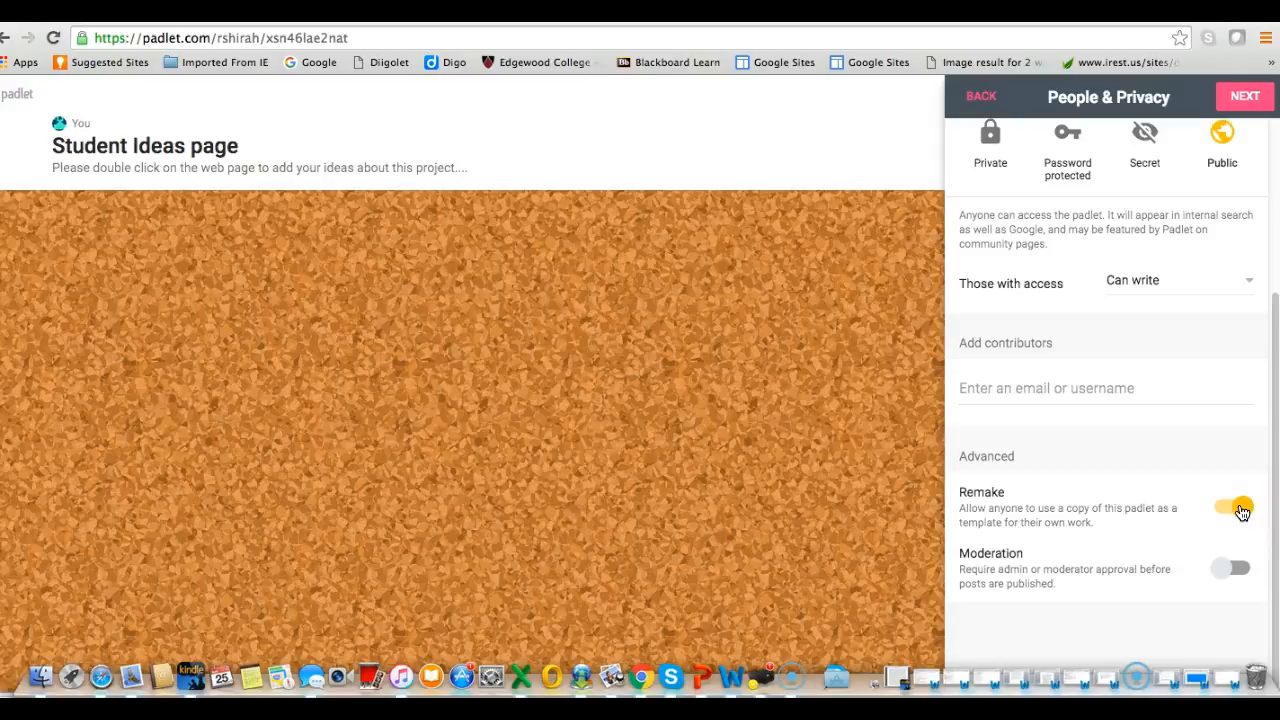
left_click(1230, 509)
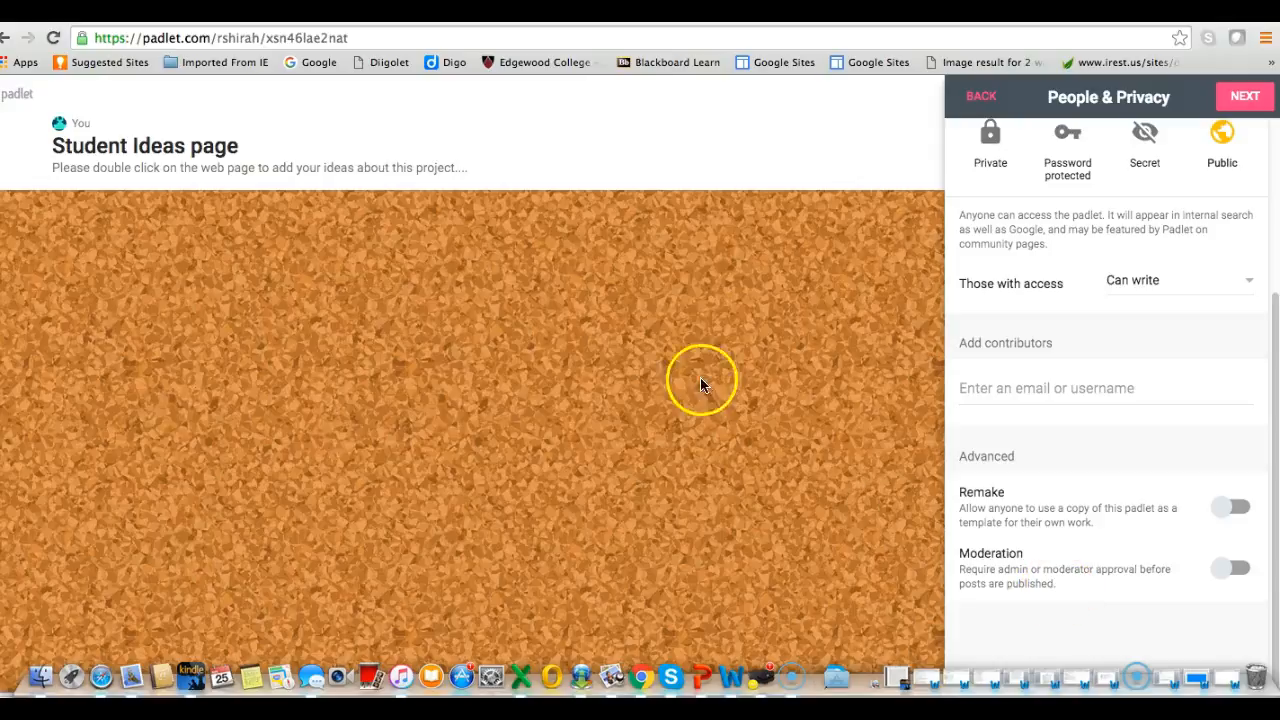
left_click(1222, 572)
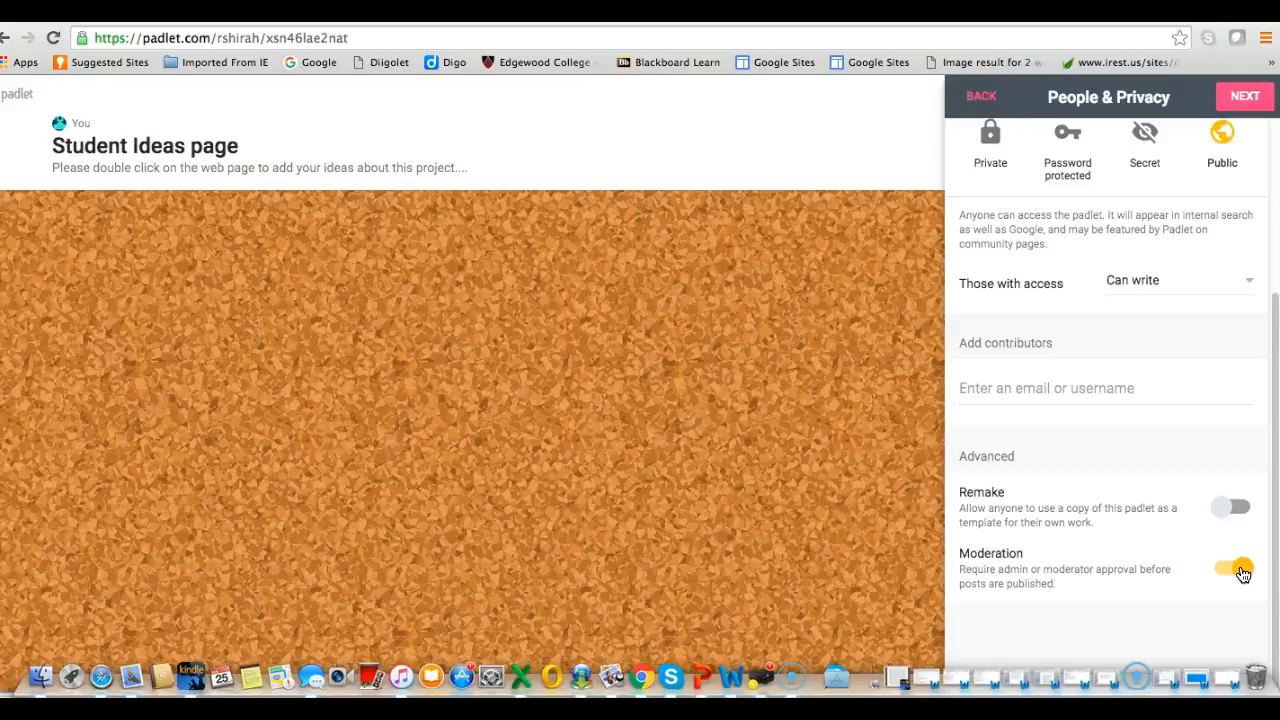
left_click(1240, 570)
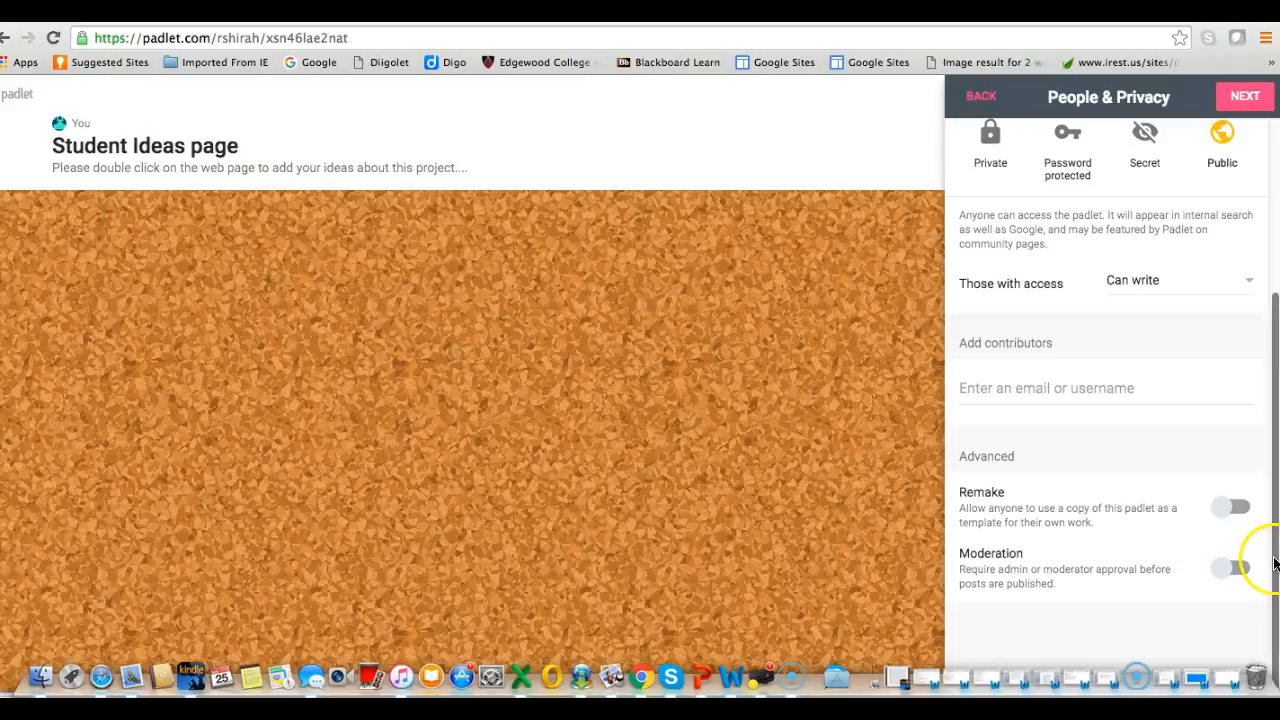
Step: Finish the padlet setup and add a new blank post to the wall
left_click(1240, 97)
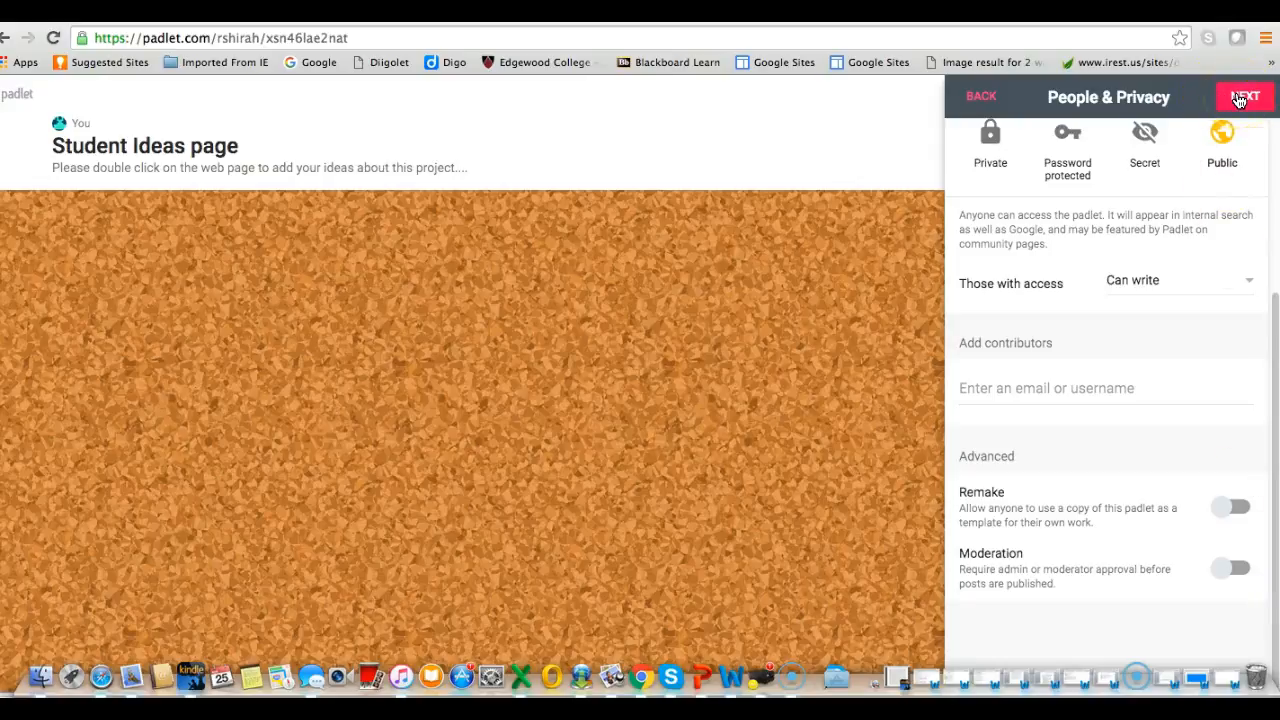
left_click(1240, 97)
left_click(1240, 98)
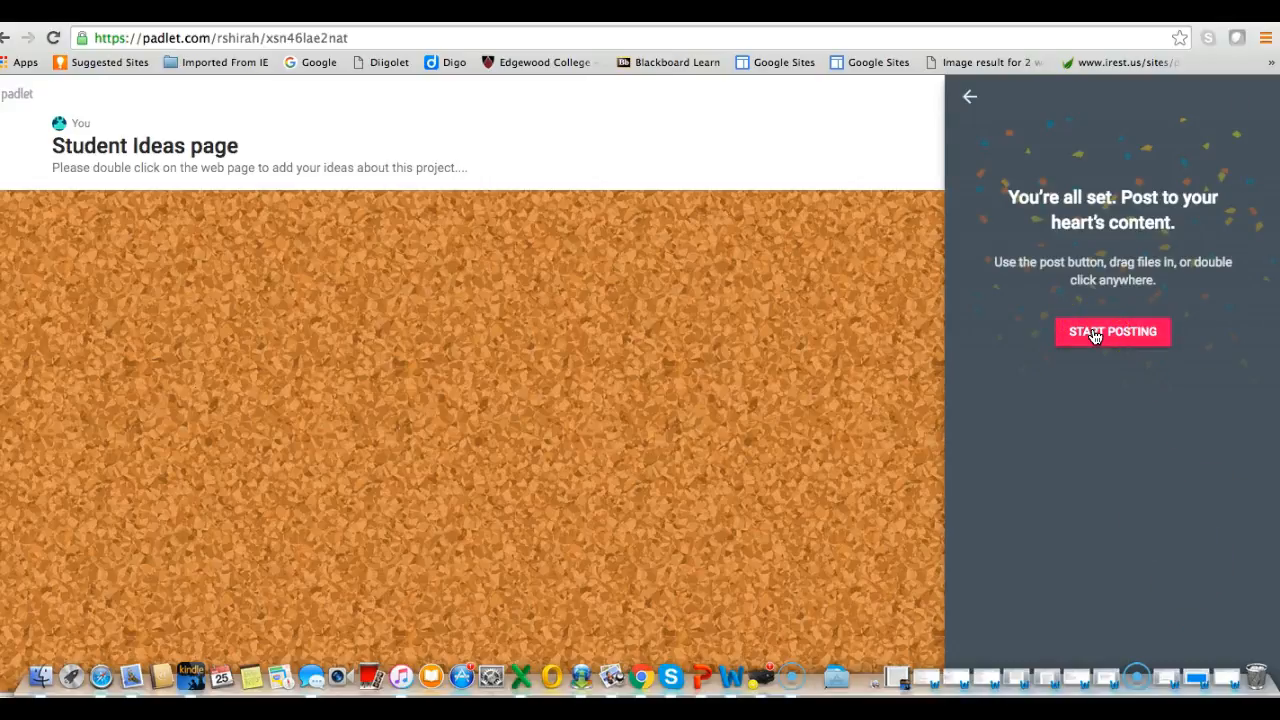
left_click(1094, 334)
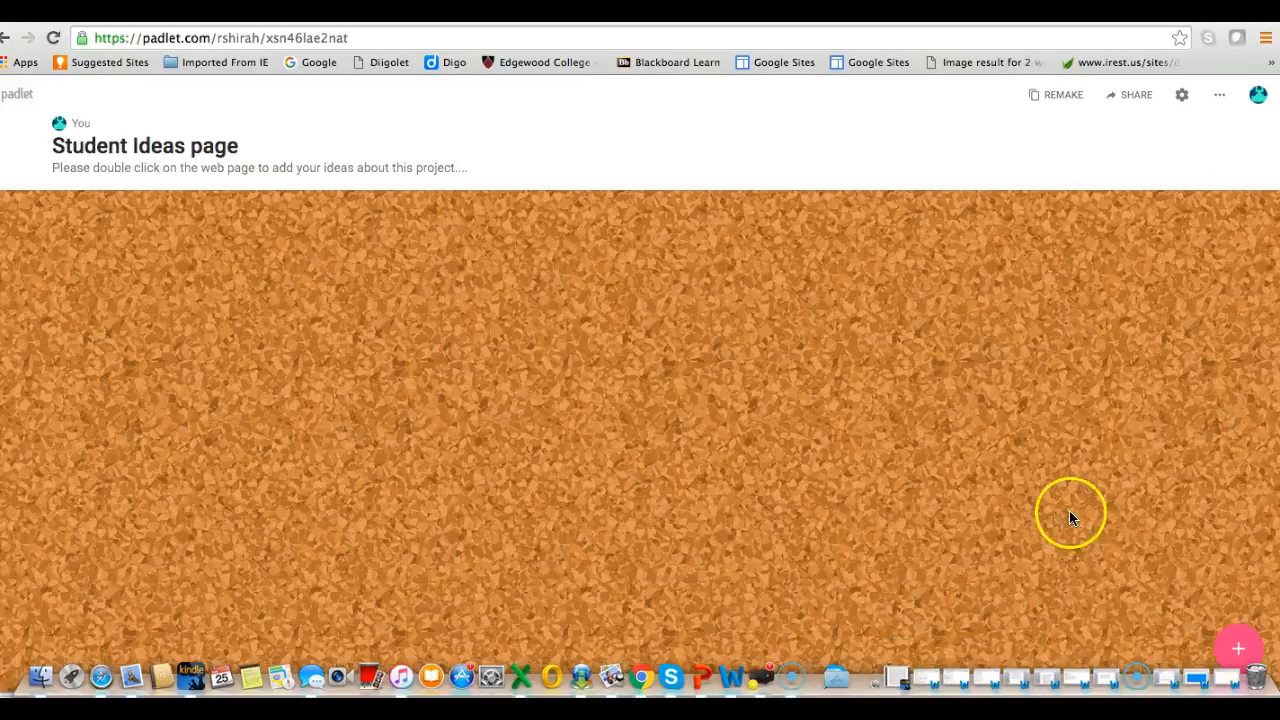
left_click(1238, 652)
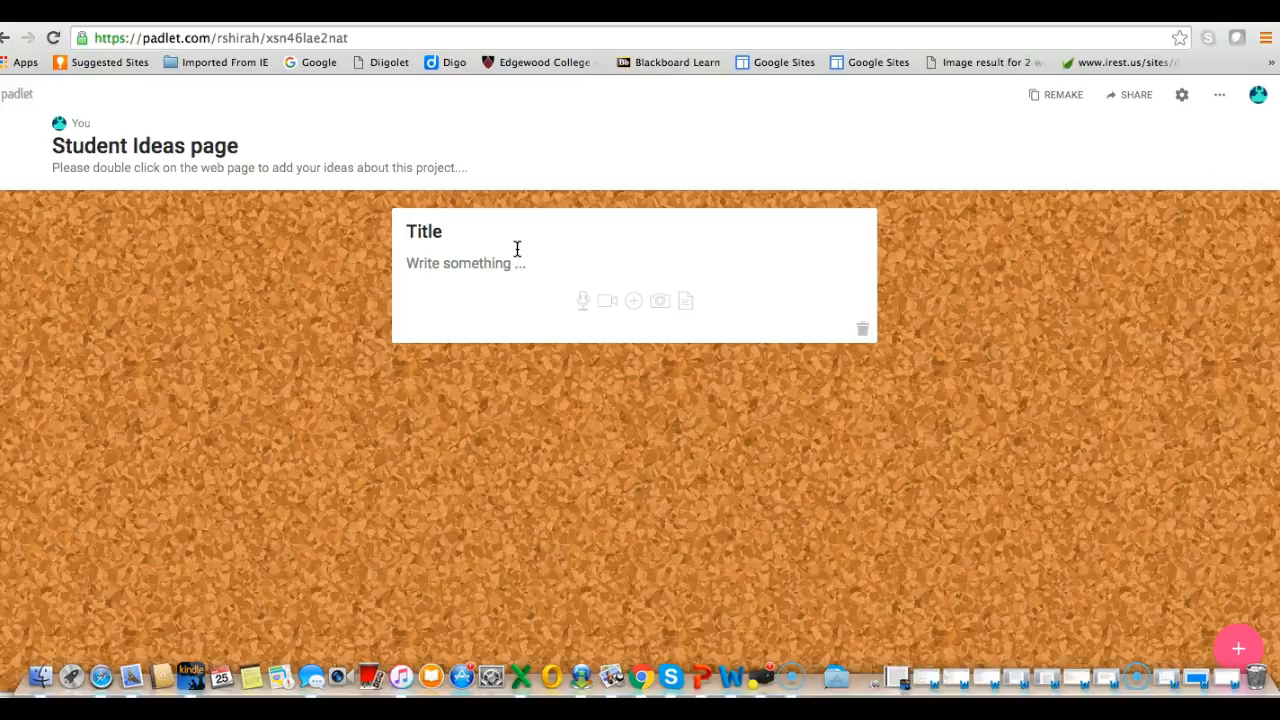
double_click(542, 433)
Step: Examine the web link and upload attachment options for the blank post, and try the take-photo option
left_click(583, 305)
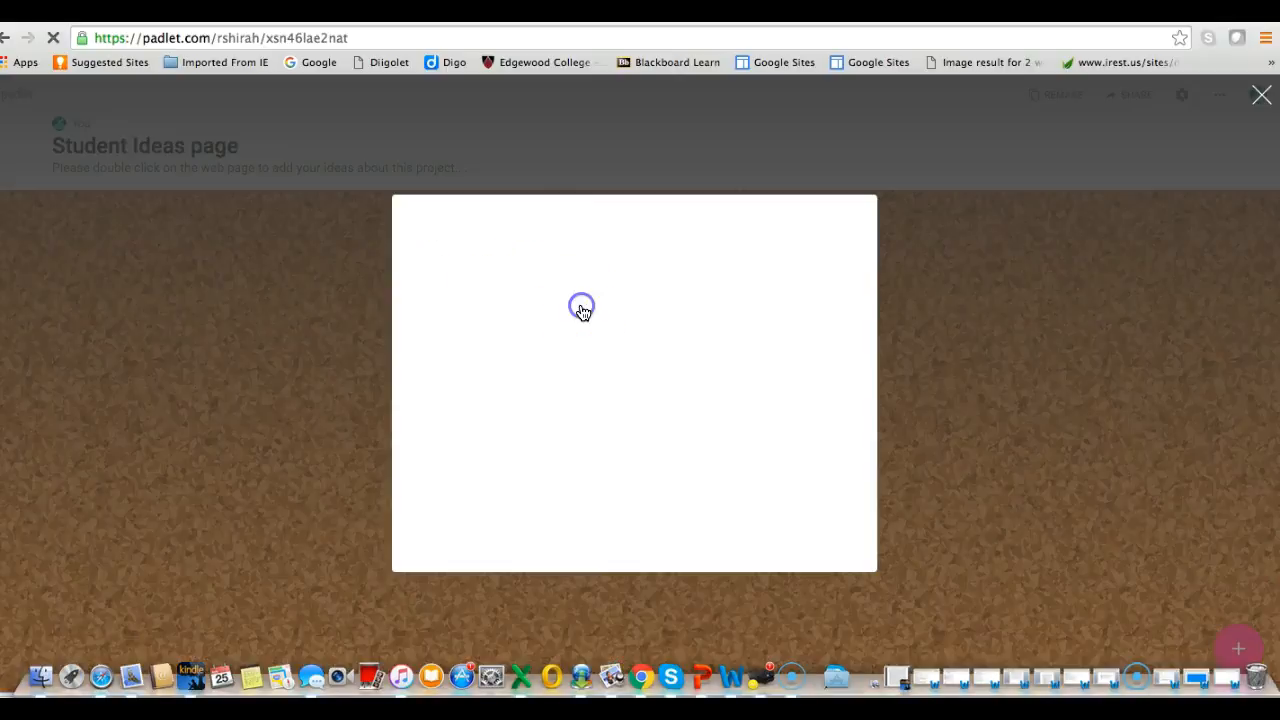
left_click(575, 333)
key("Return")
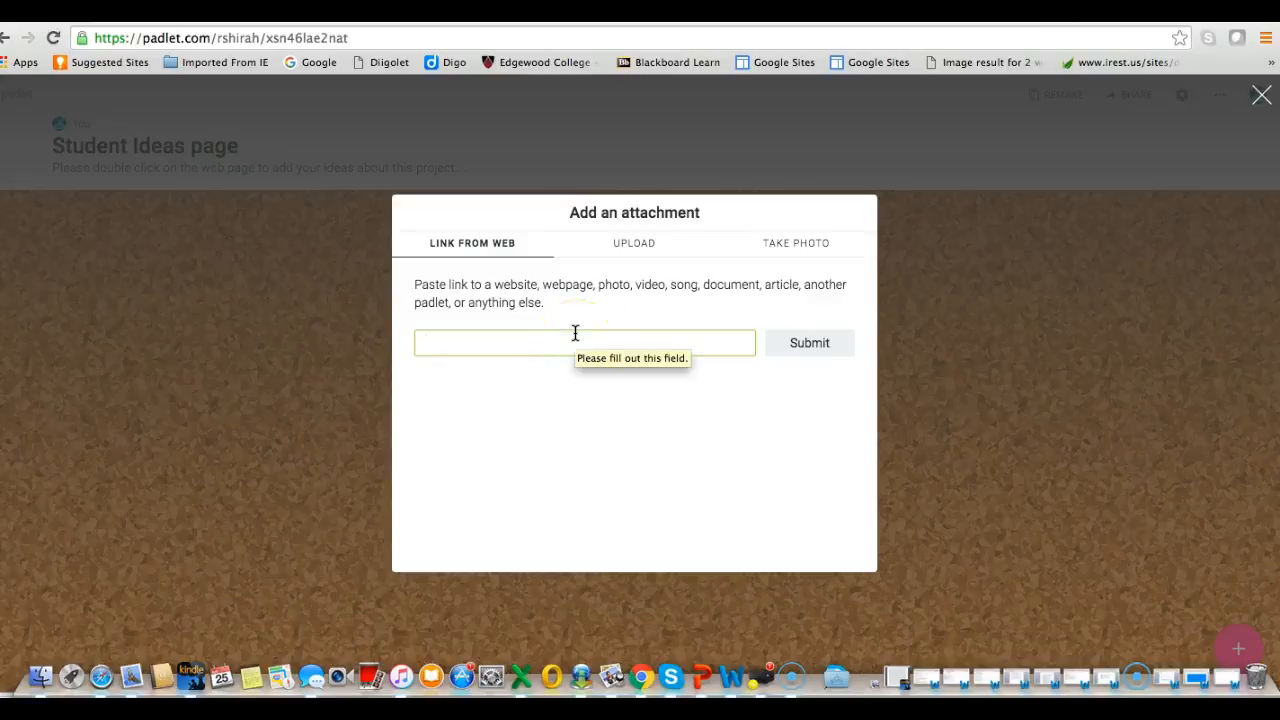
left_click(625, 247)
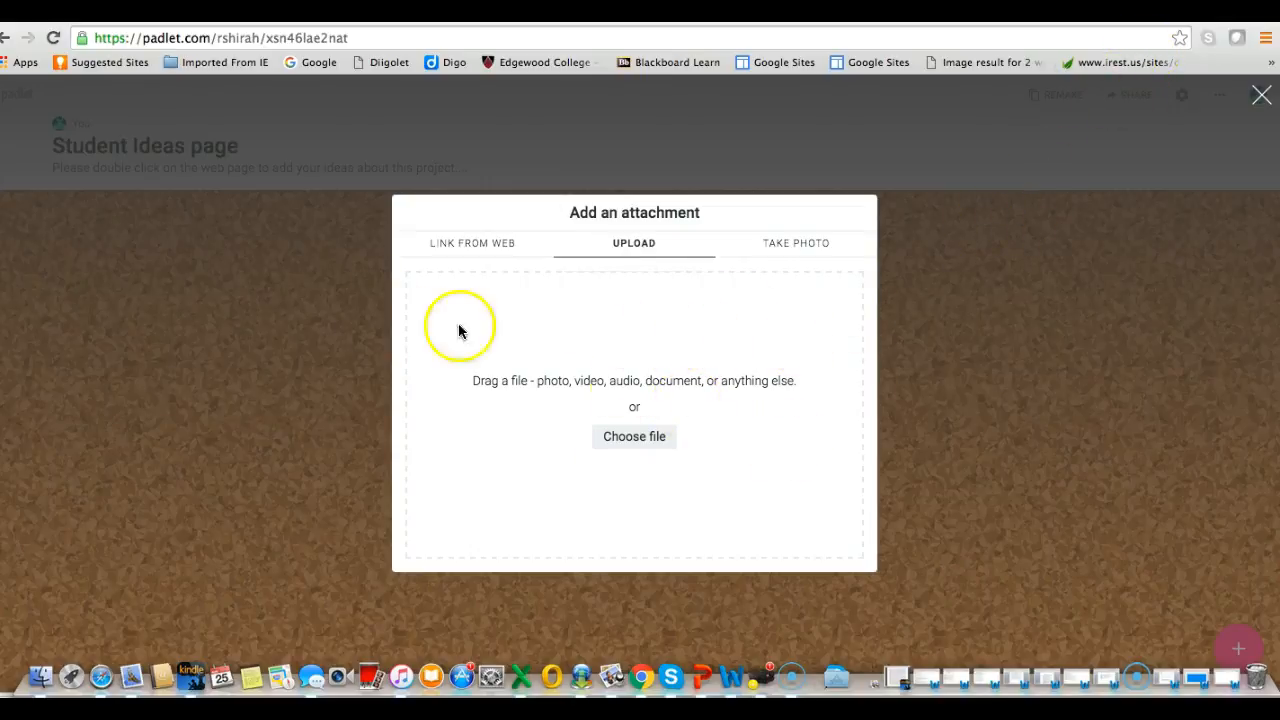
left_click(813, 247)
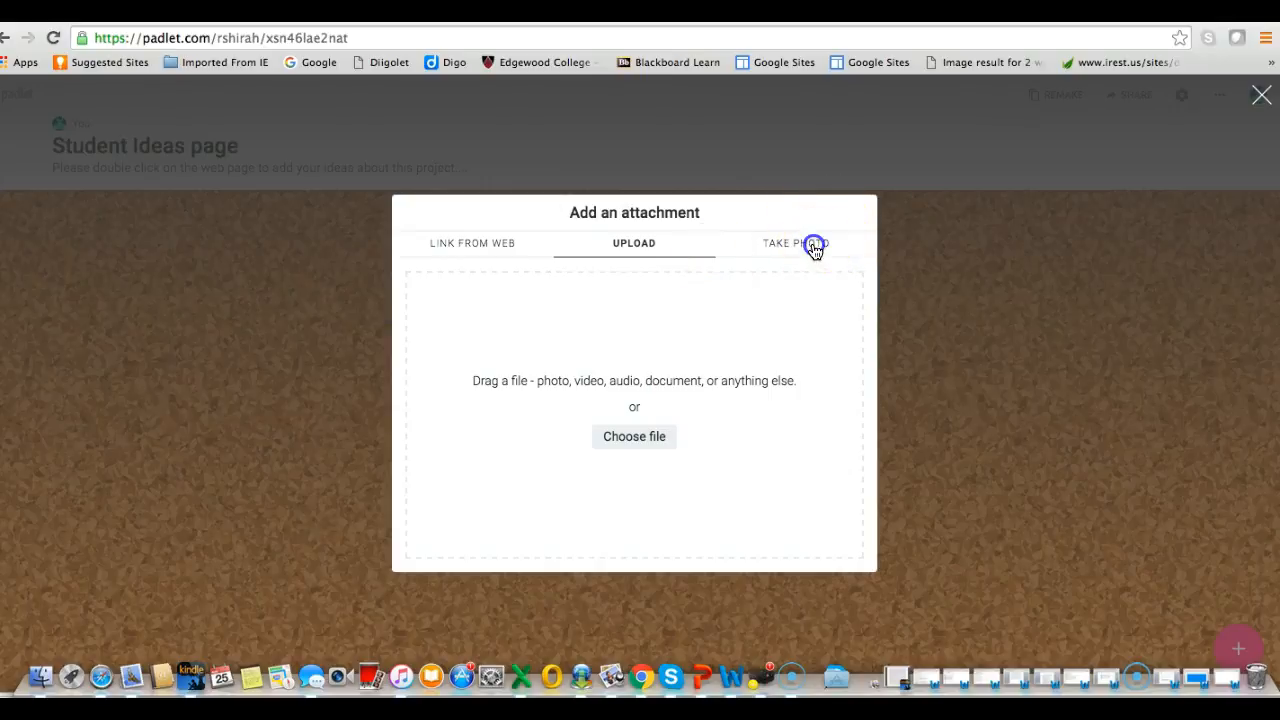
left_click(774, 172)
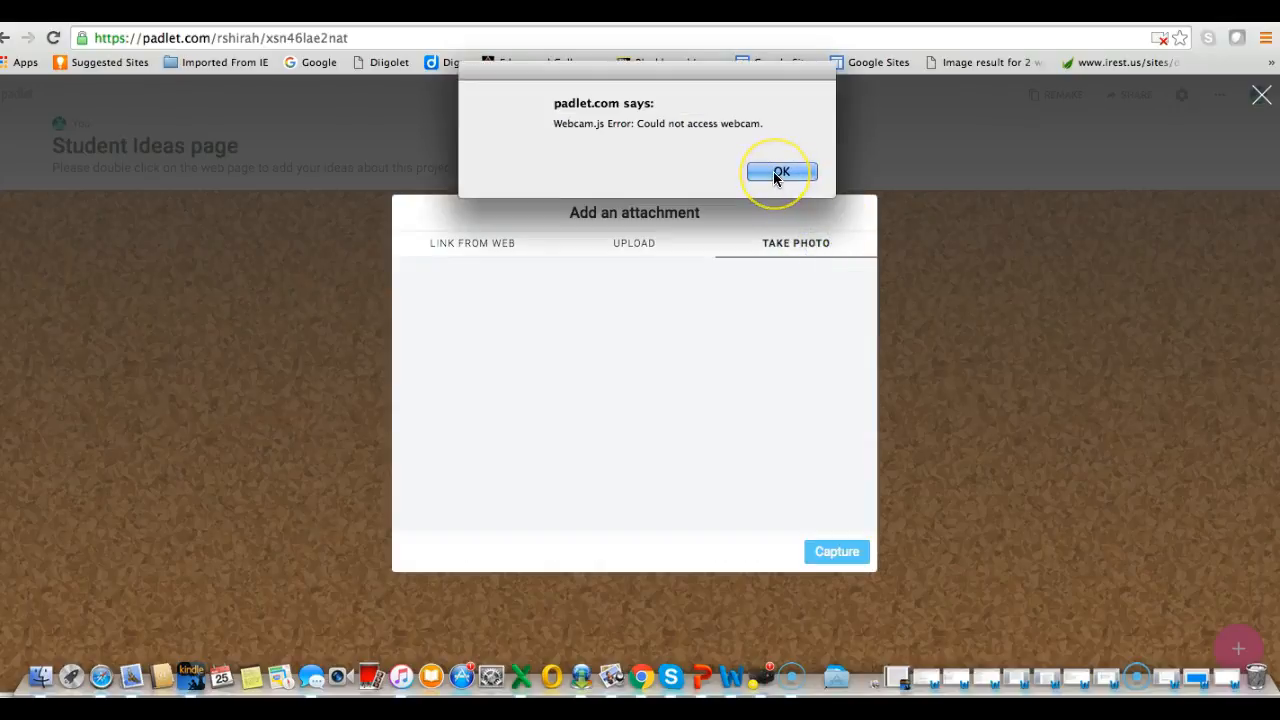
left_click(794, 251)
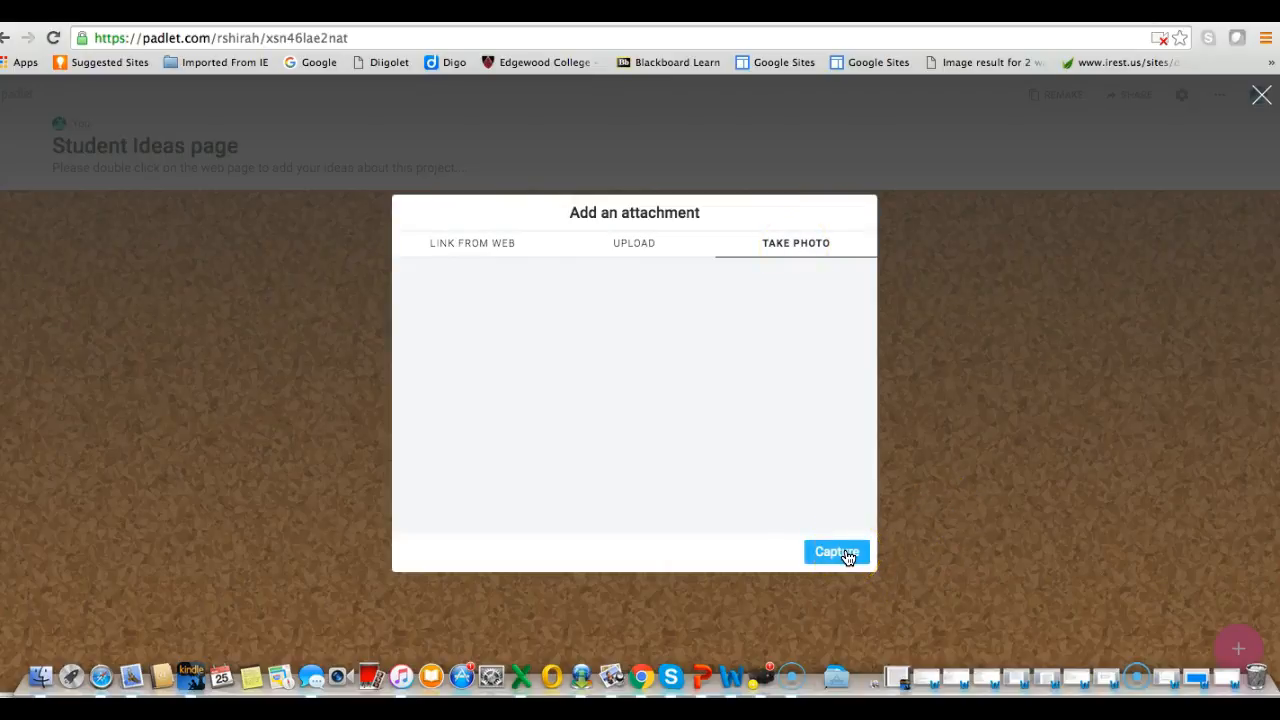
left_click(951, 513)
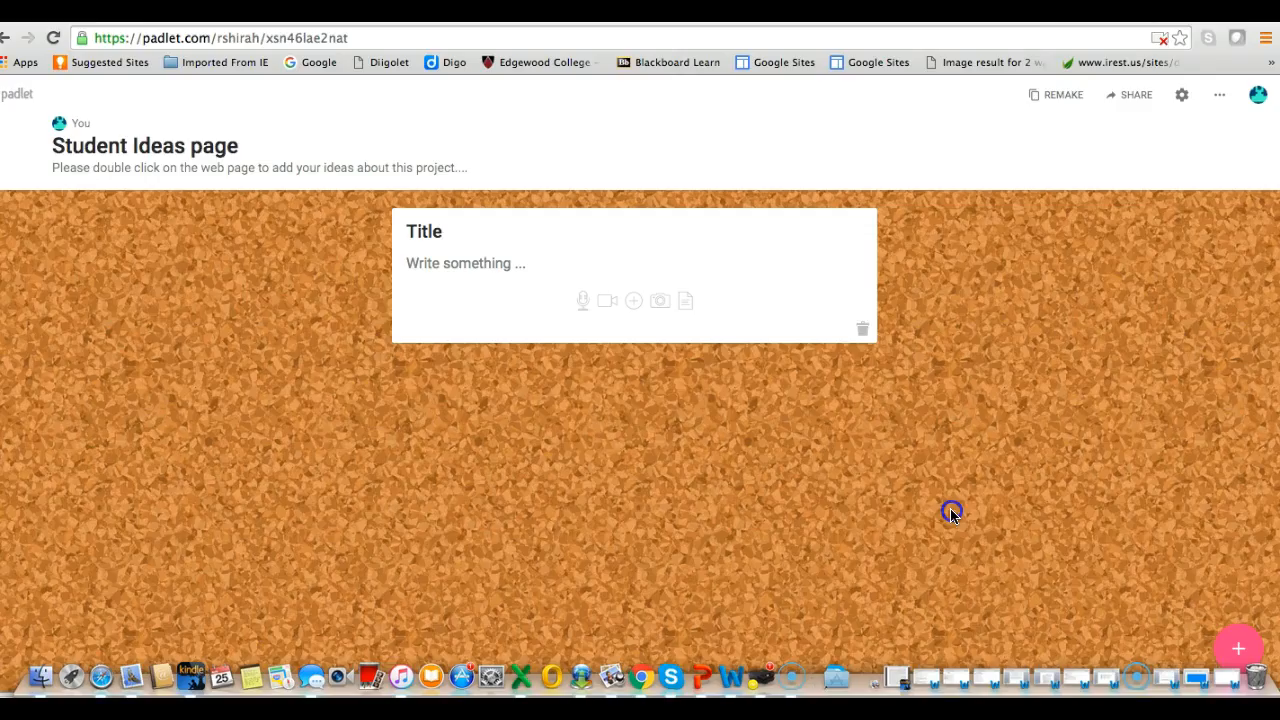
Step: Reopen the blank post's attachment options, review linking from the web and uploading a file, and close them without attaching anything
left_click(687, 308)
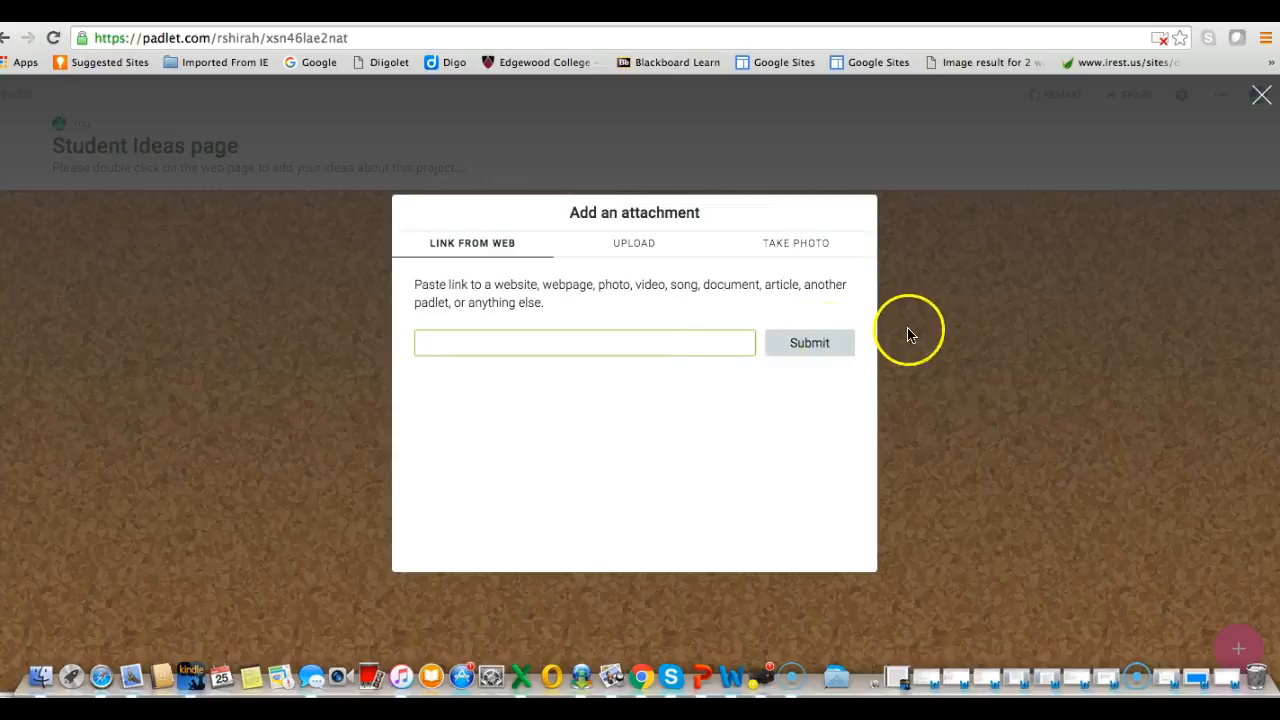
left_click(940, 337)
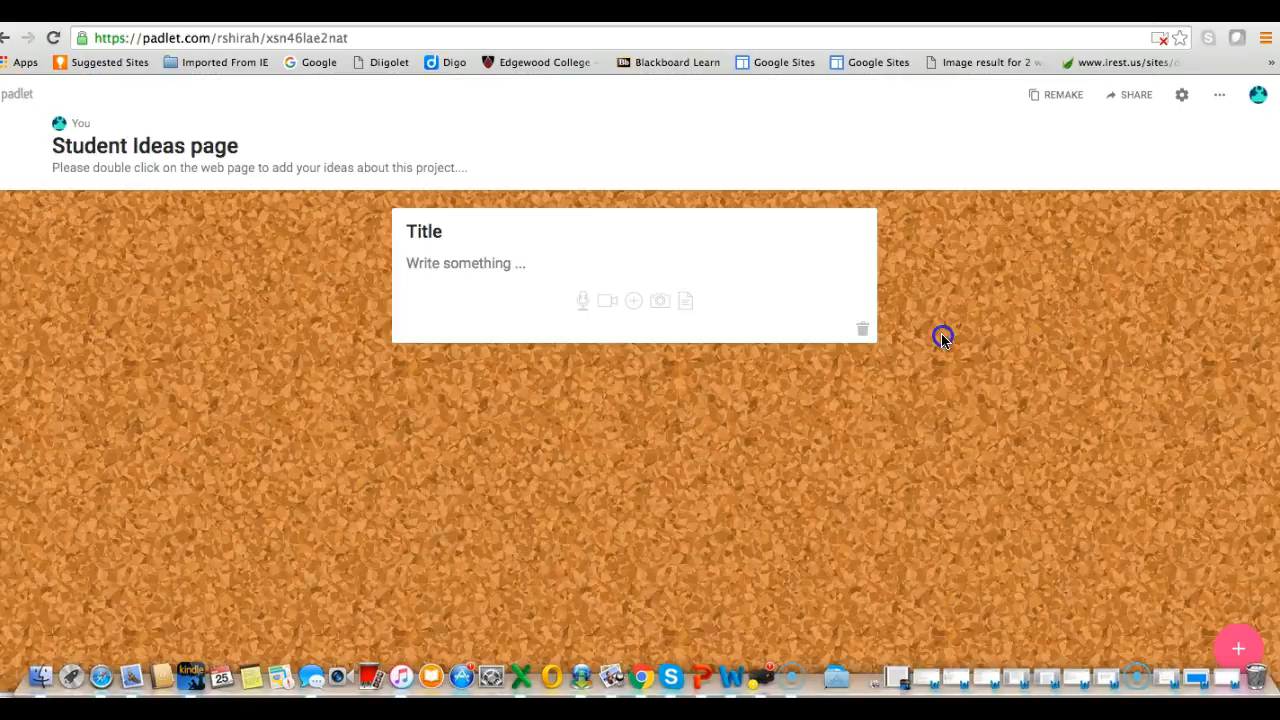
left_click(633, 301)
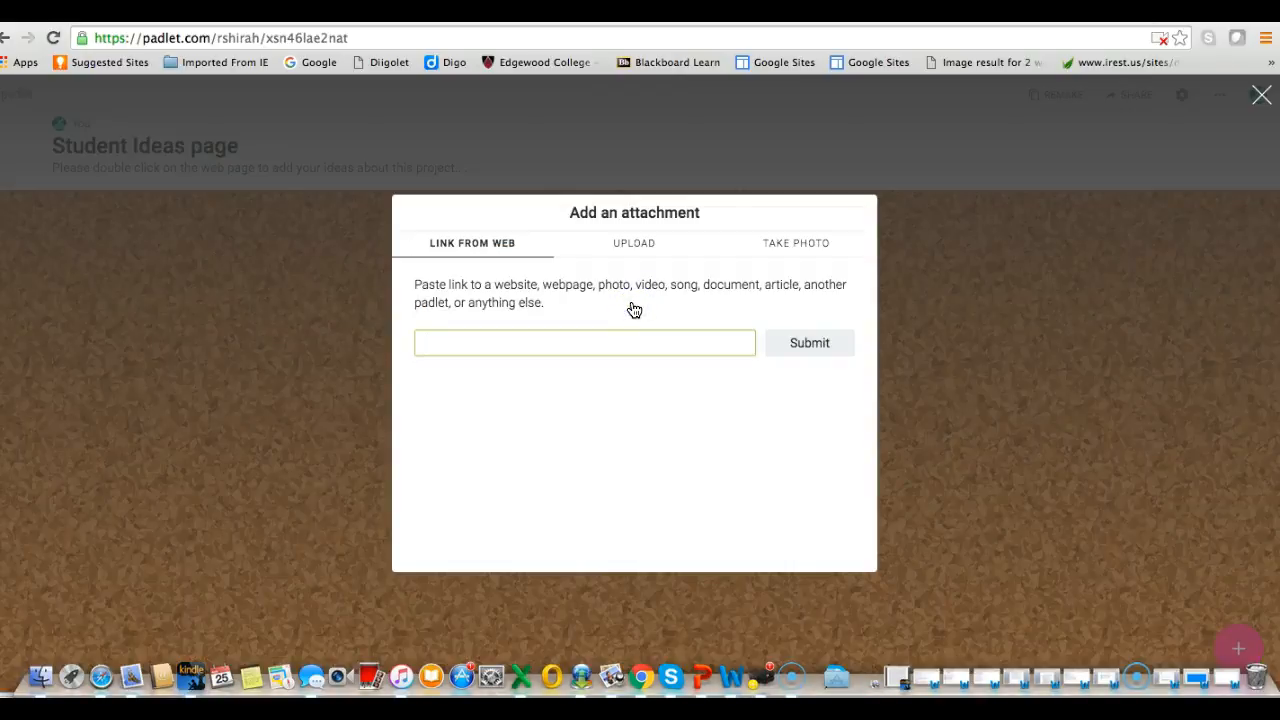
left_click(812, 343)
left_click(898, 337)
left_click(629, 243)
left_click(629, 243)
left_click(629, 446)
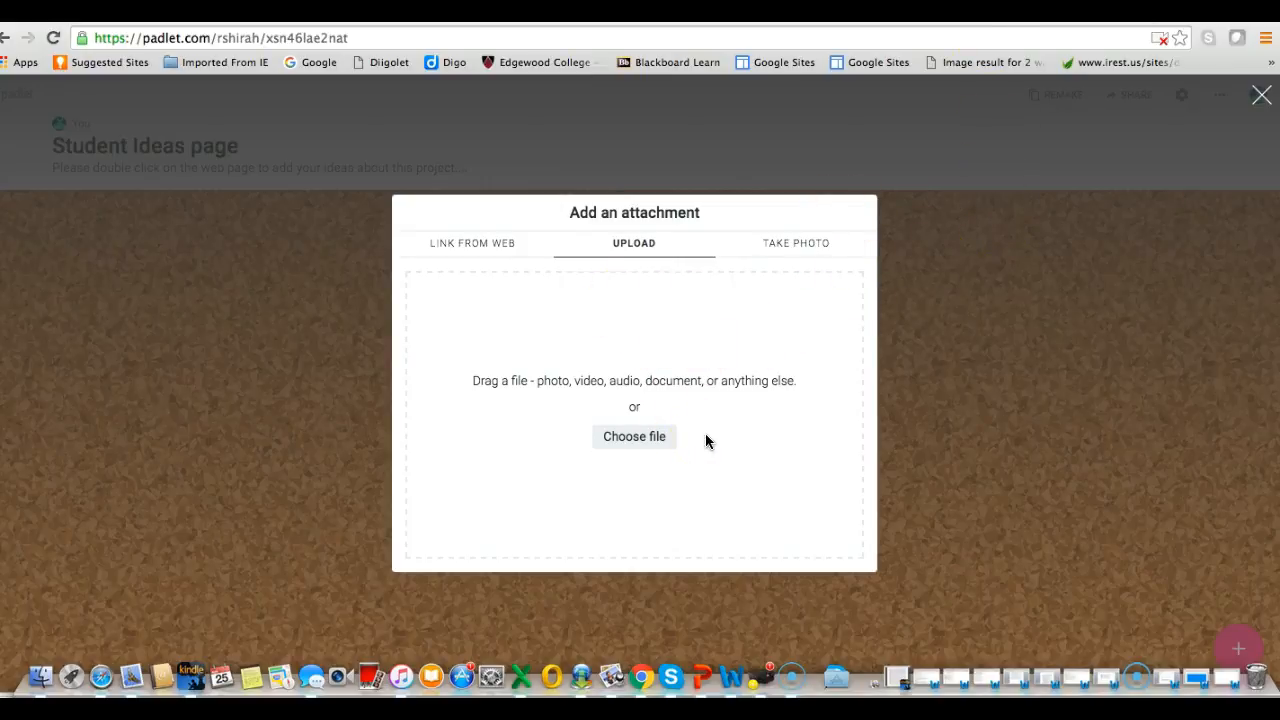
left_click(909, 348)
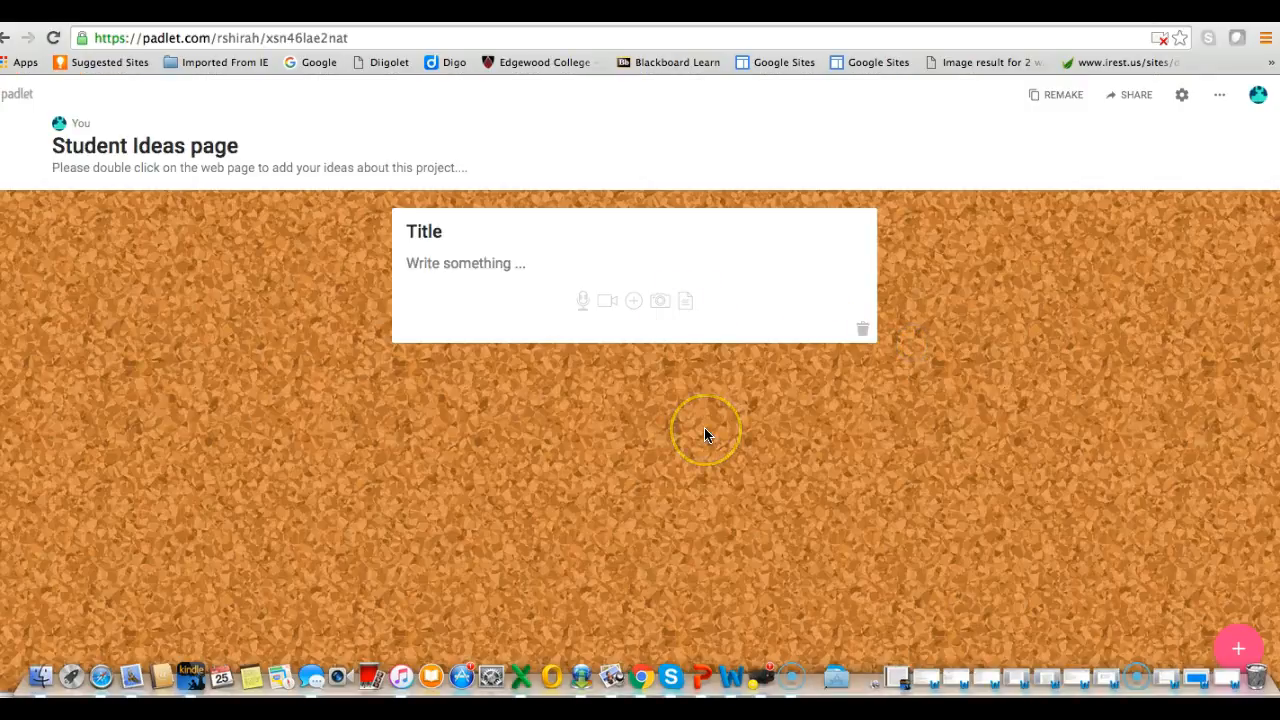